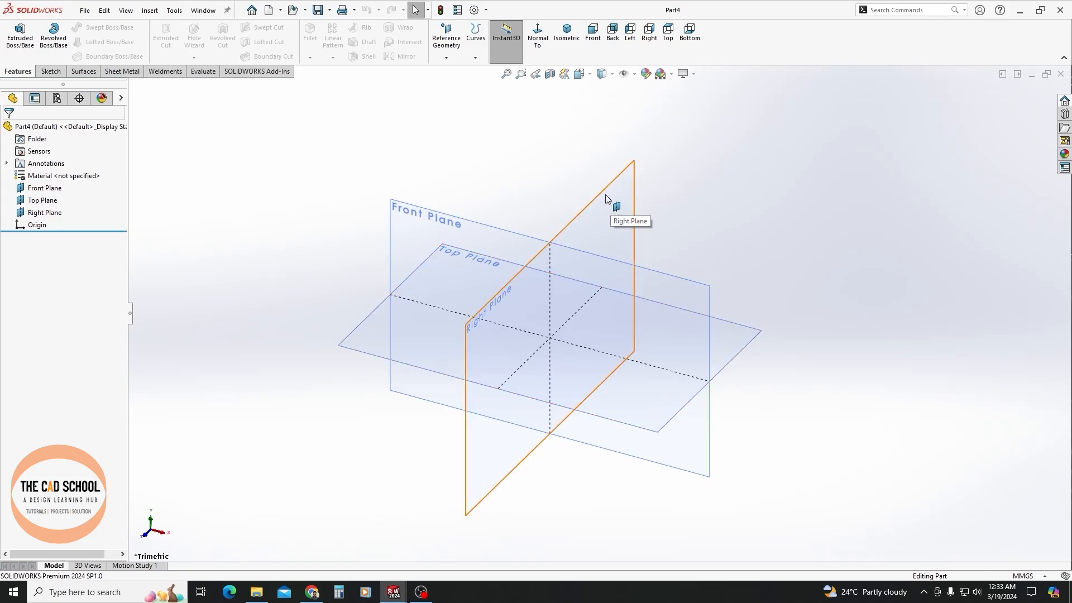
- Sketch a circle of about 22.6 mm radius on the Right Plane, centred about 80 mm directly above the origin, and finish the sketch
click(607, 198)
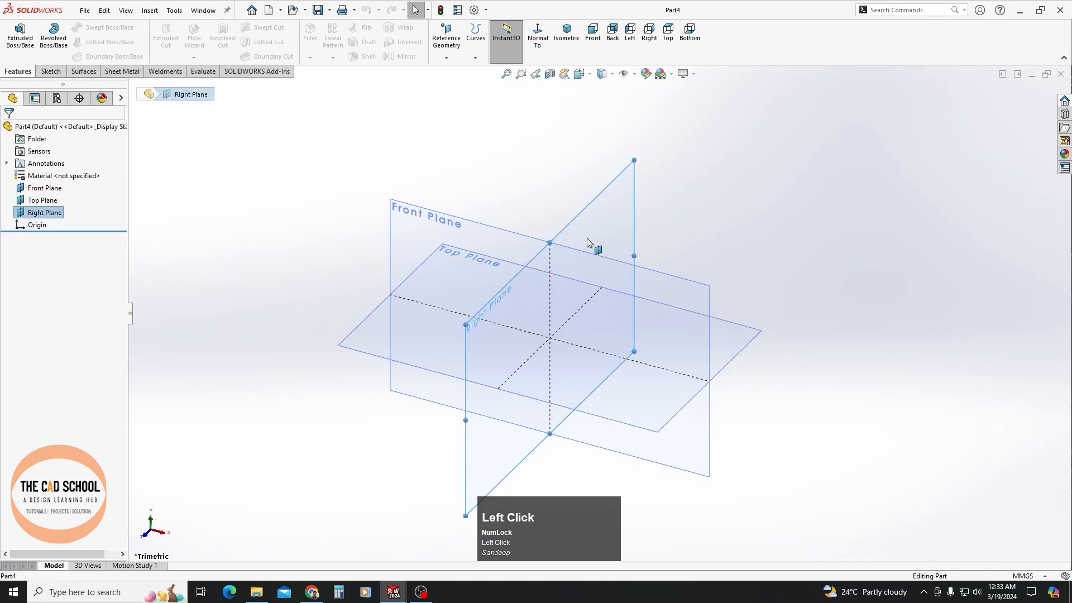
click(51, 72)
click(95, 27)
scroll(621, 194, up, 2)
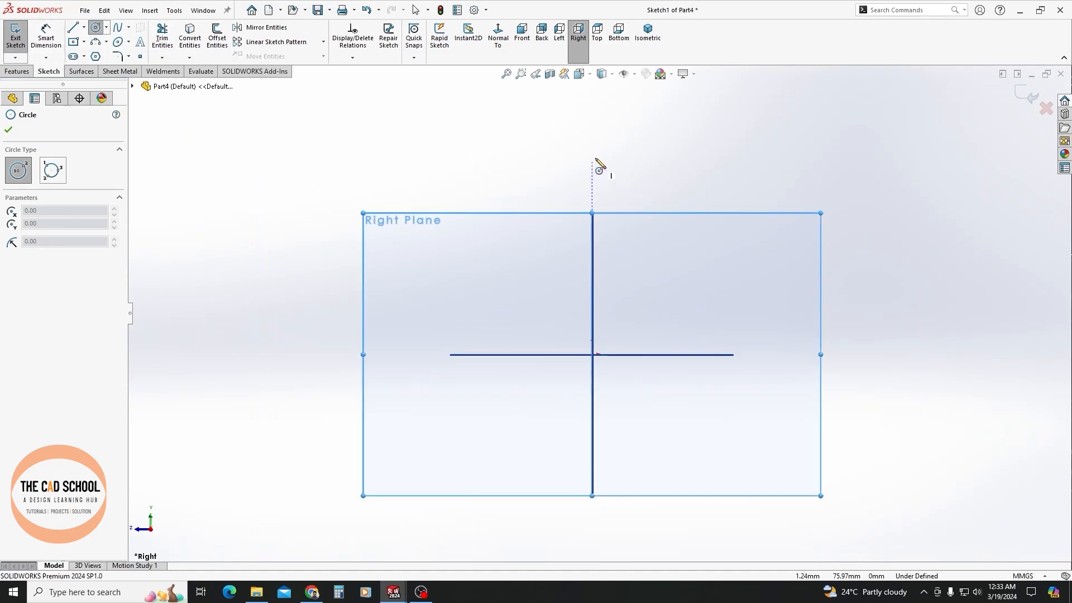
click(592, 147)
click(611, 200)
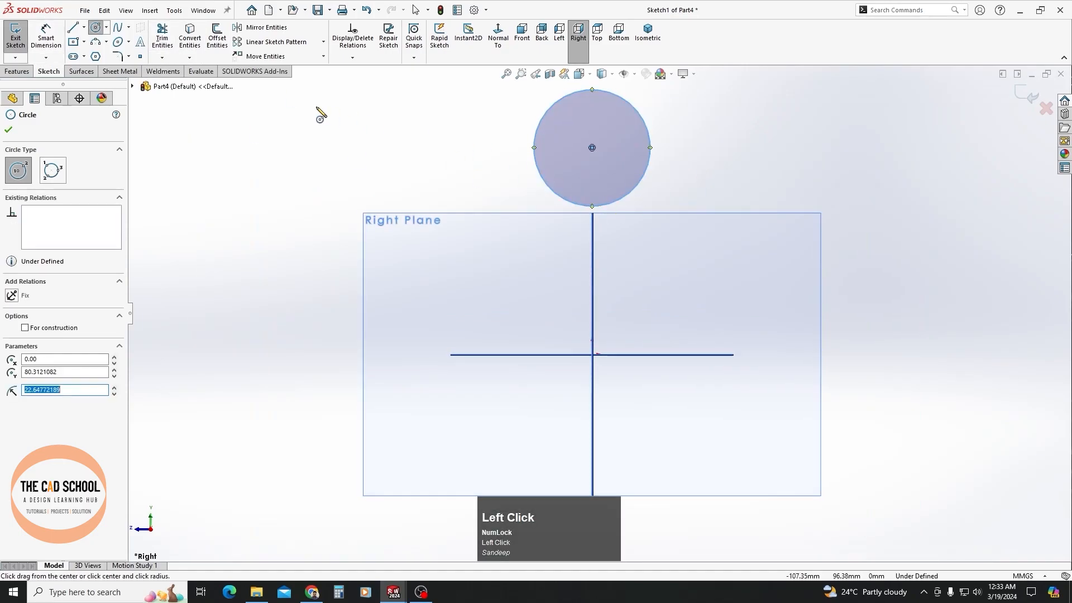
click(8, 126)
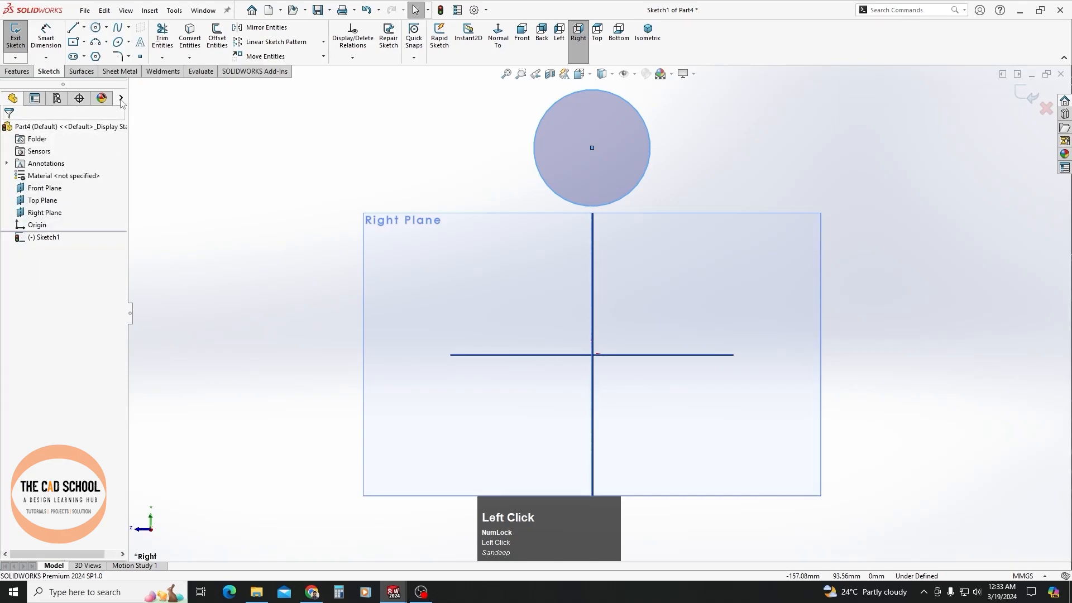
click(16, 38)
- Create a reference plane offset 100 mm from the Right Plane
scroll(549, 221, up, 1)
middle_drag(544, 324, 578, 355)
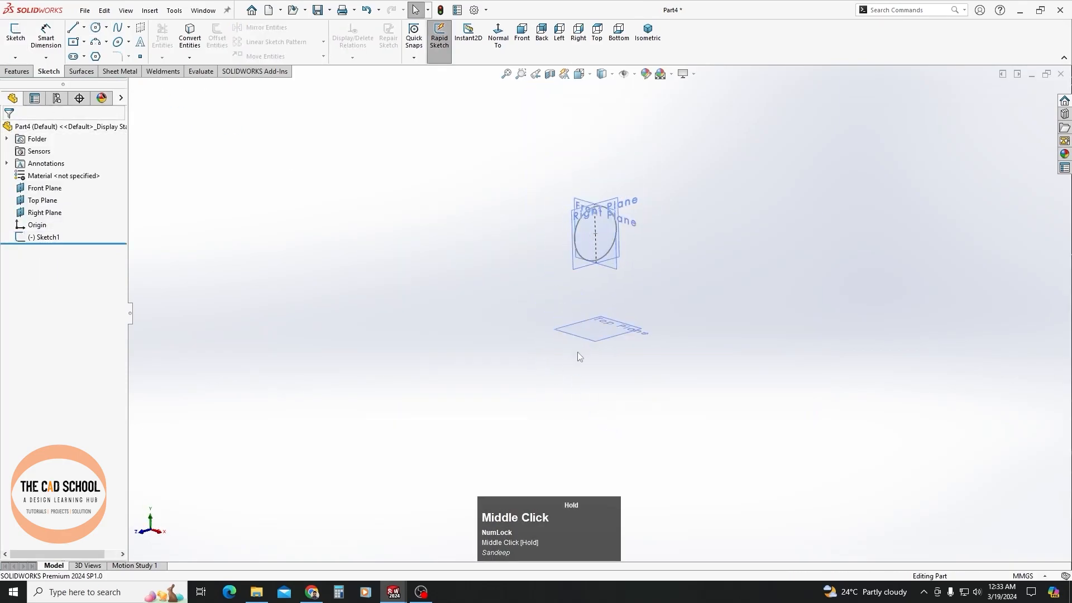
click(580, 269)
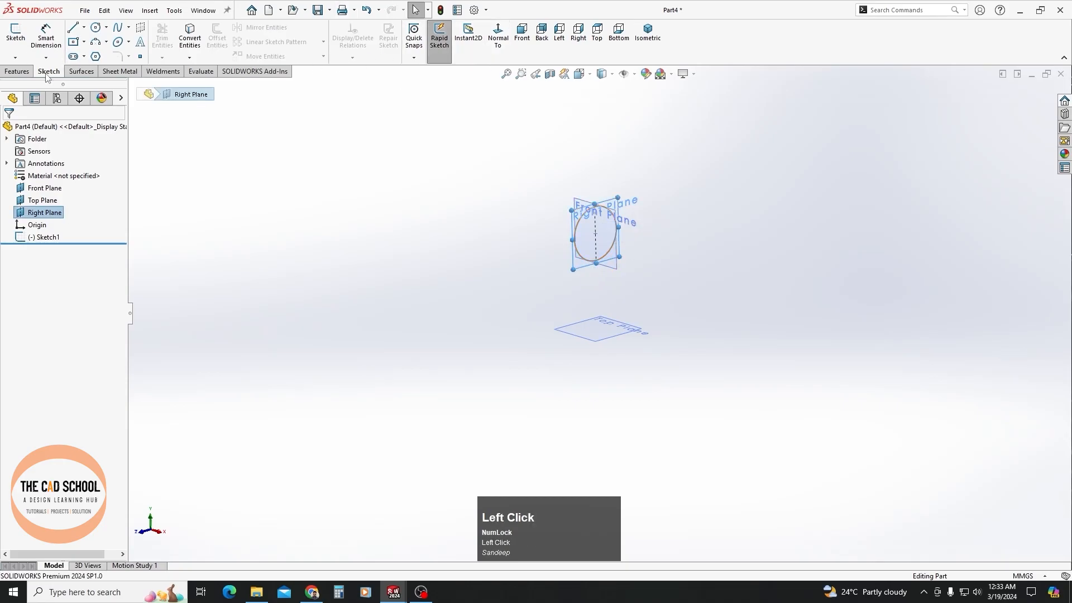
click(17, 71)
click(446, 36)
click(450, 69)
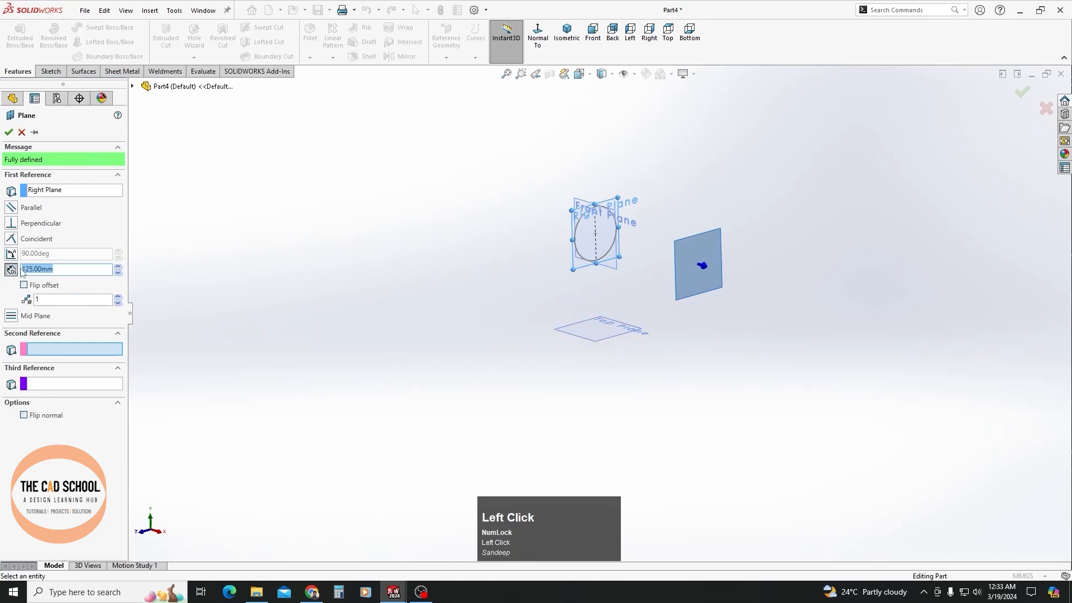
drag(55, 272, 1, 270)
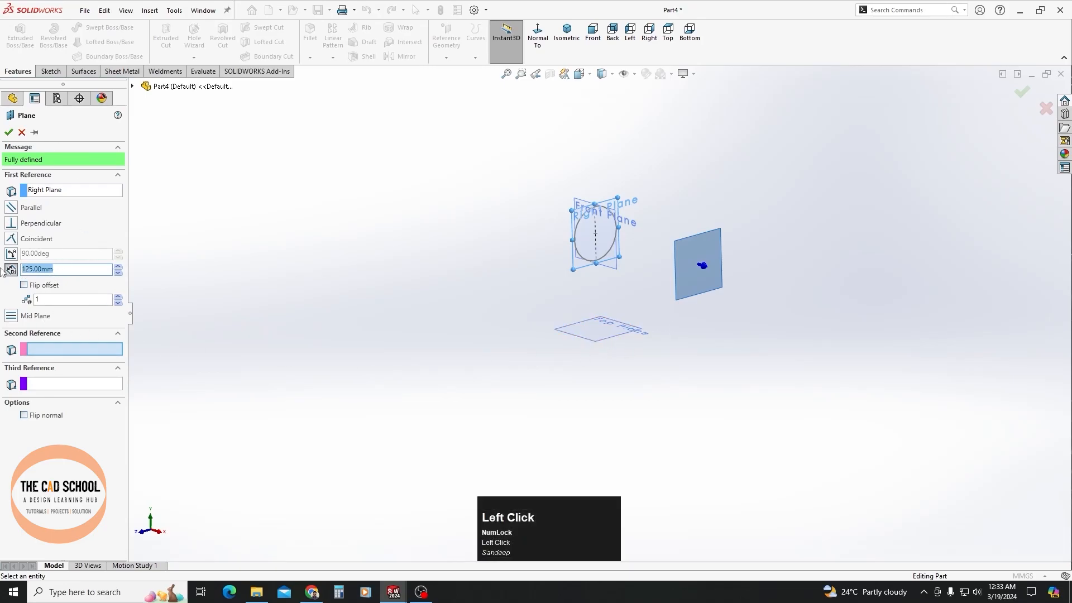
click(591, 295)
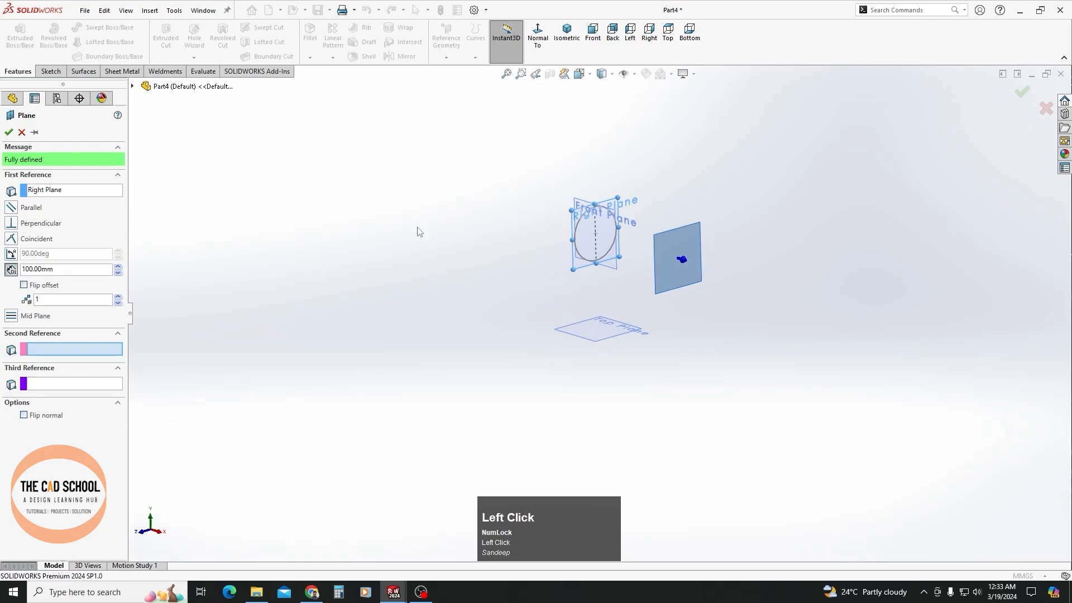
click(9, 133)
- Sketch a center rectangle about 68 by 42 mm on the new offset plane, centred directly above the origin, and finish the sketch
scroll(692, 301, down, 3)
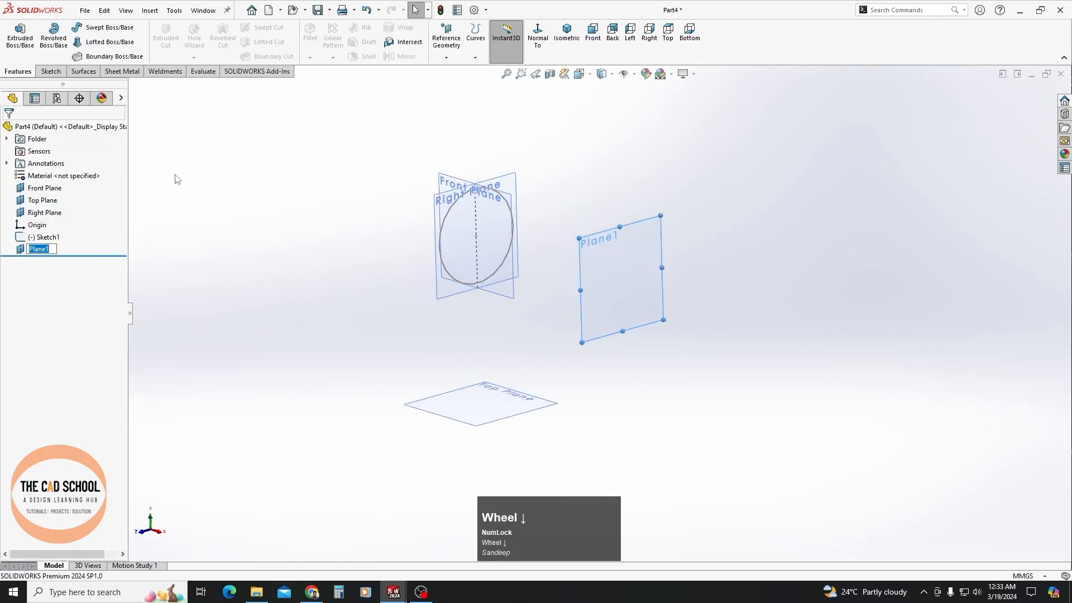
click(51, 71)
click(16, 34)
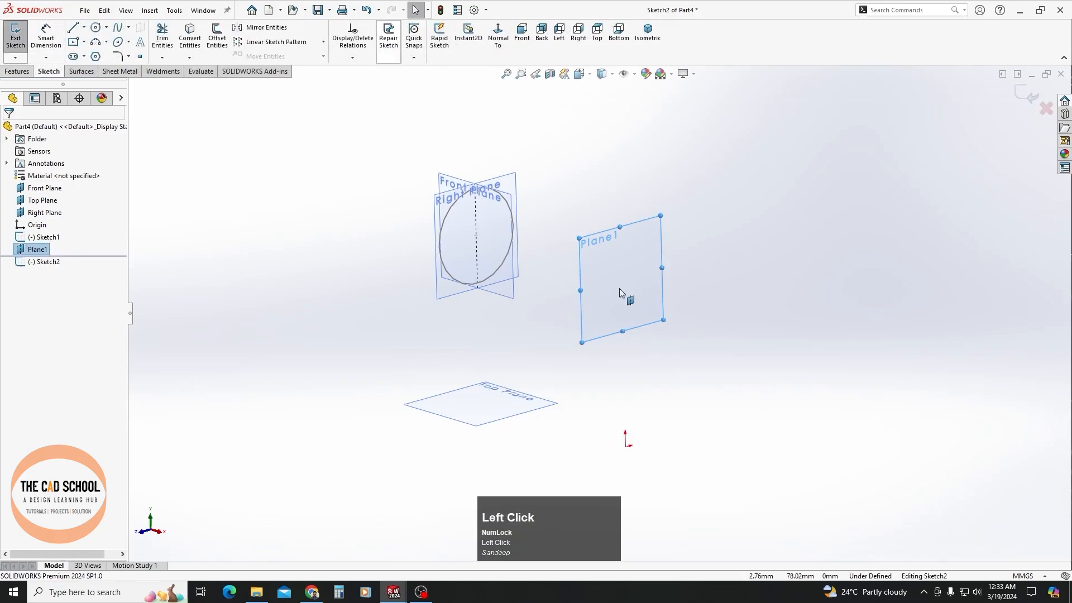
click(504, 40)
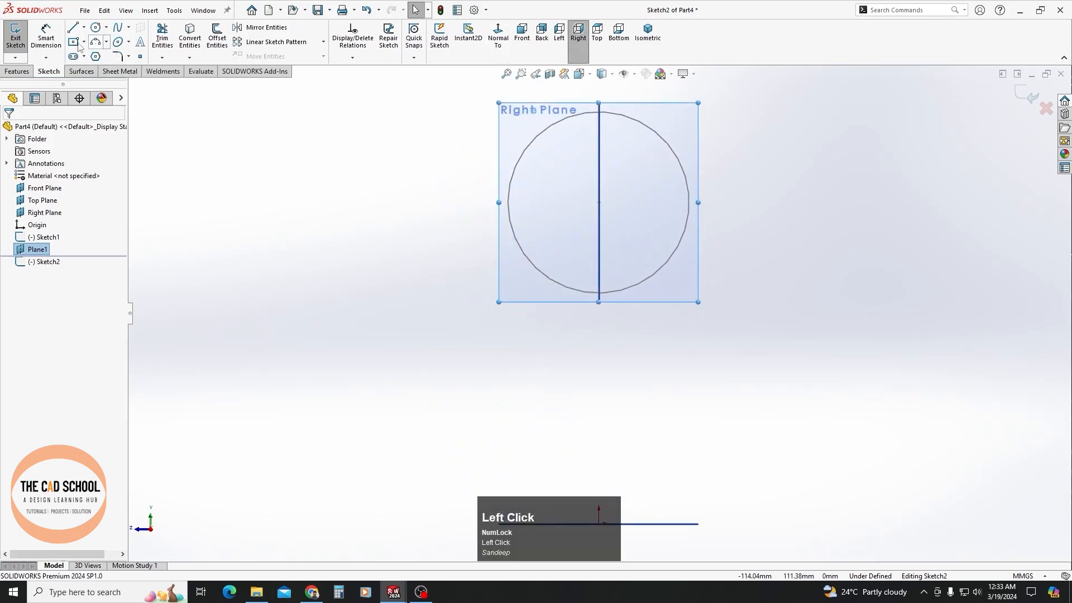
click(598, 394)
click(735, 312)
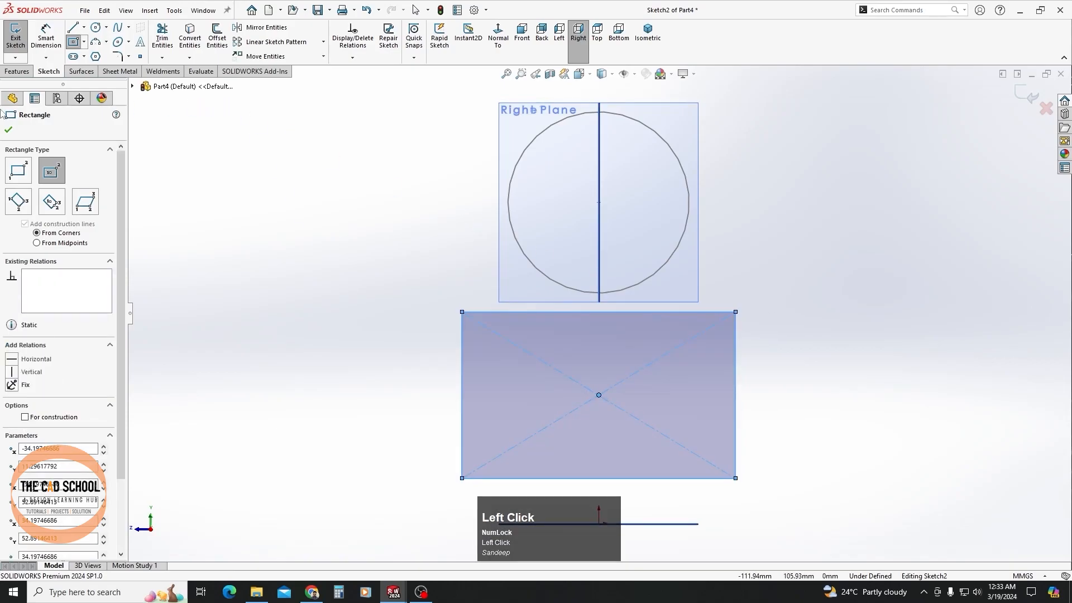
click(15, 32)
- Hide the Front Plane and the Top Plane in the graphics area
scroll(582, 292, up, 3)
mouse_move(494, 368)
middle_down()
mouse_move(530, 313)
mouse_move(555, 239)
mouse_move(642, 363)
mouse_move(744, 462)
mouse_move(704, 478)
mouse_move(815, 411)
middle_up()
click(815, 411)
middle_drag(589, 407, 557, 384)
click(618, 237)
click(690, 206)
click(555, 407)
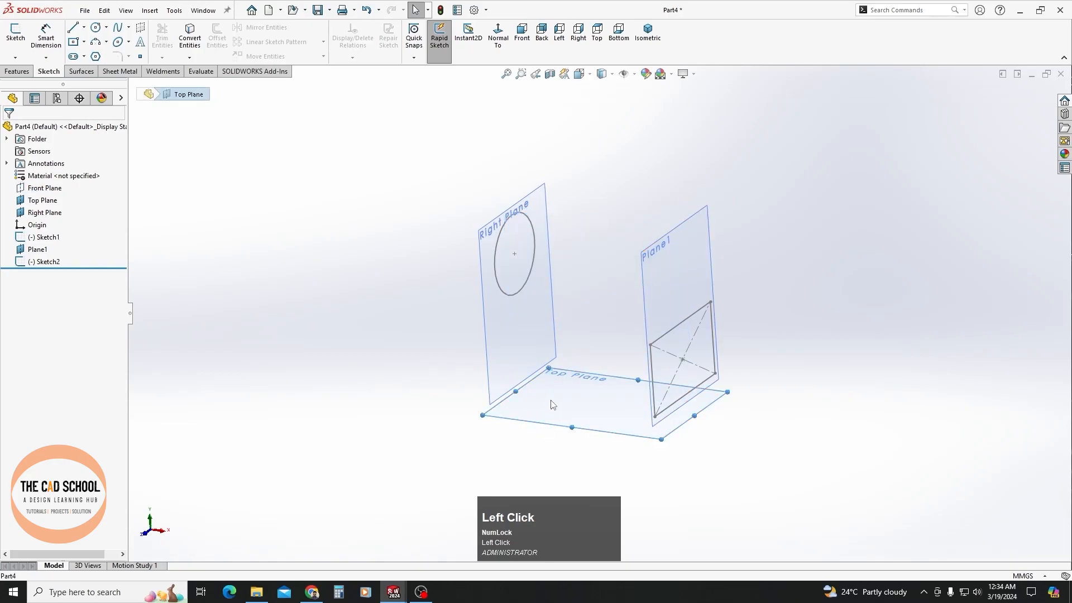
click(618, 367)
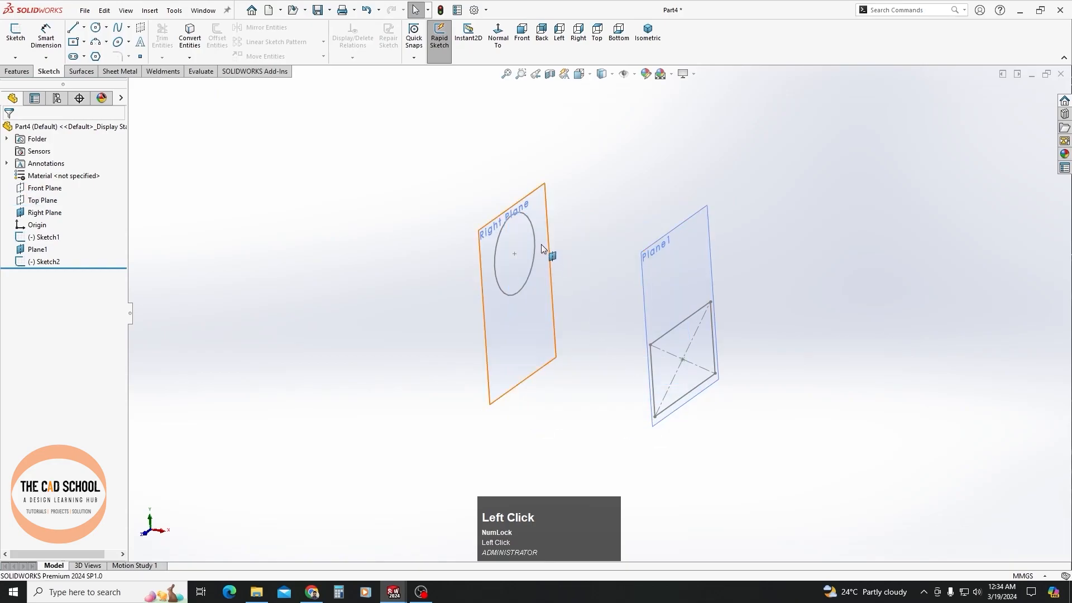
- Start a Boundary Boss/Base with the circle and the rectangle as Direction 1 profiles
scroll(543, 244, up, 1)
scroll(577, 294, down, 1)
scroll(611, 319, down, 1)
middle_drag(594, 322, 520, 265)
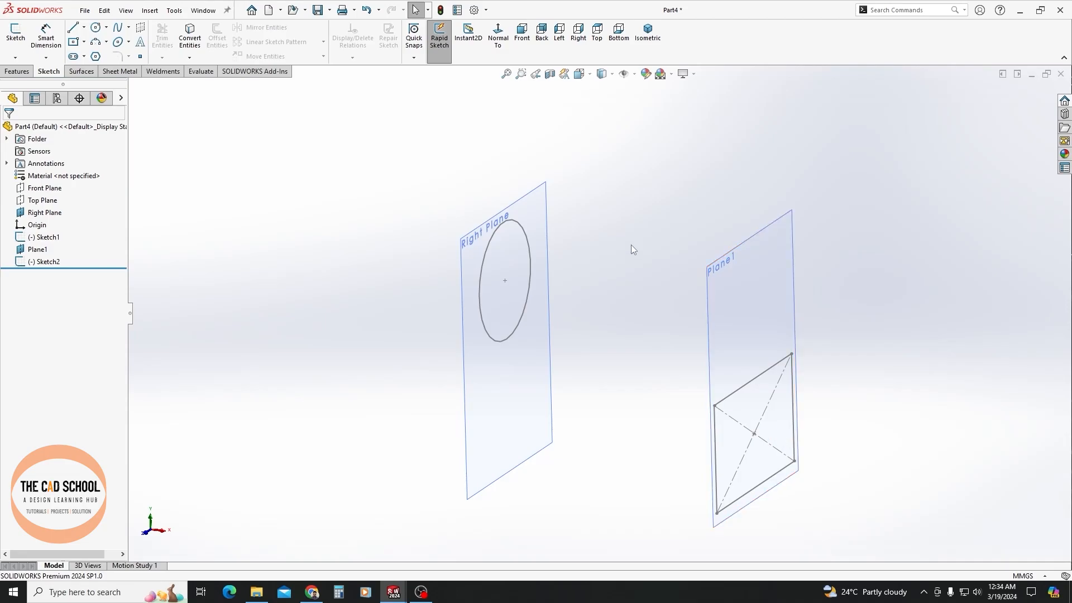
click(451, 211)
click(12, 72)
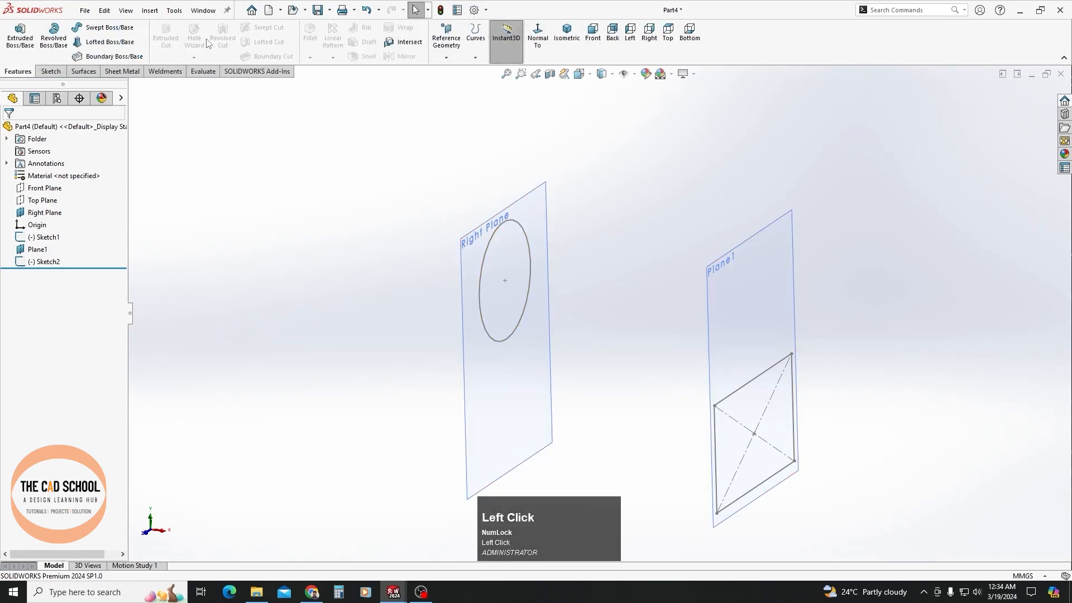
click(112, 58)
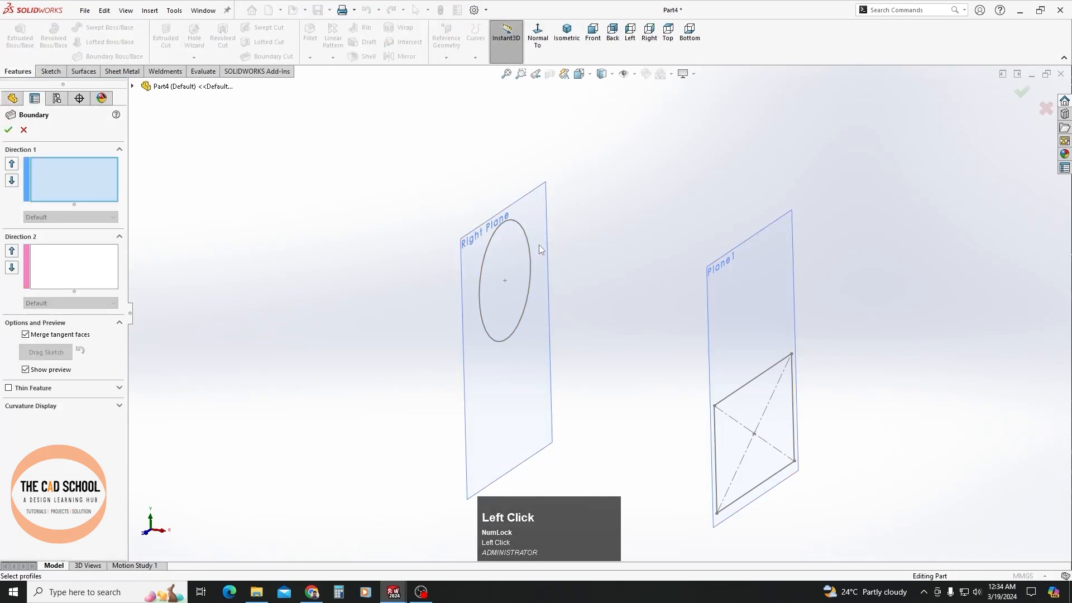
click(521, 226)
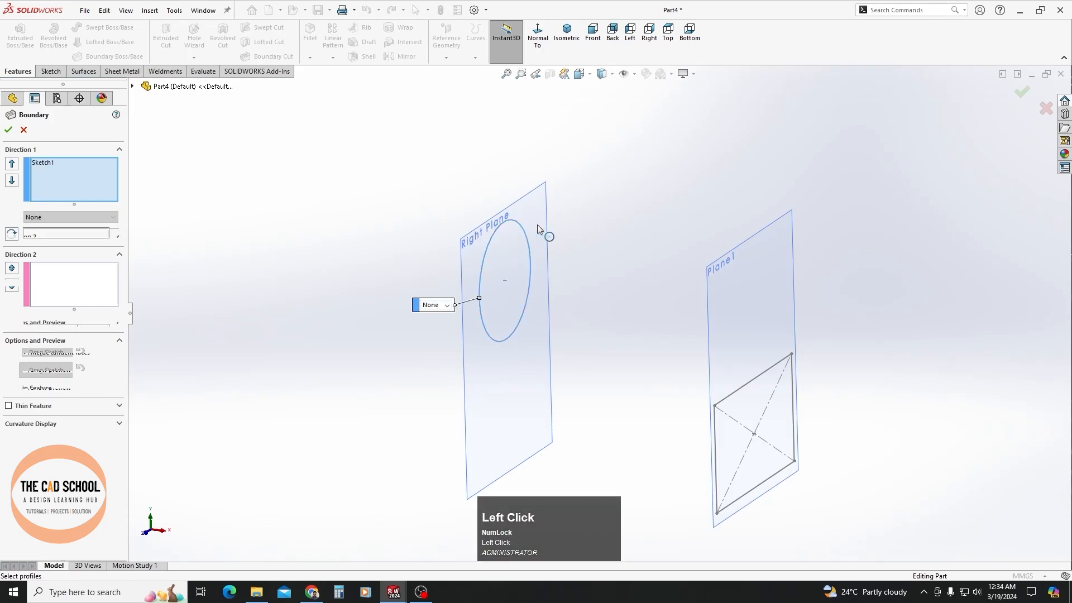
click(780, 367)
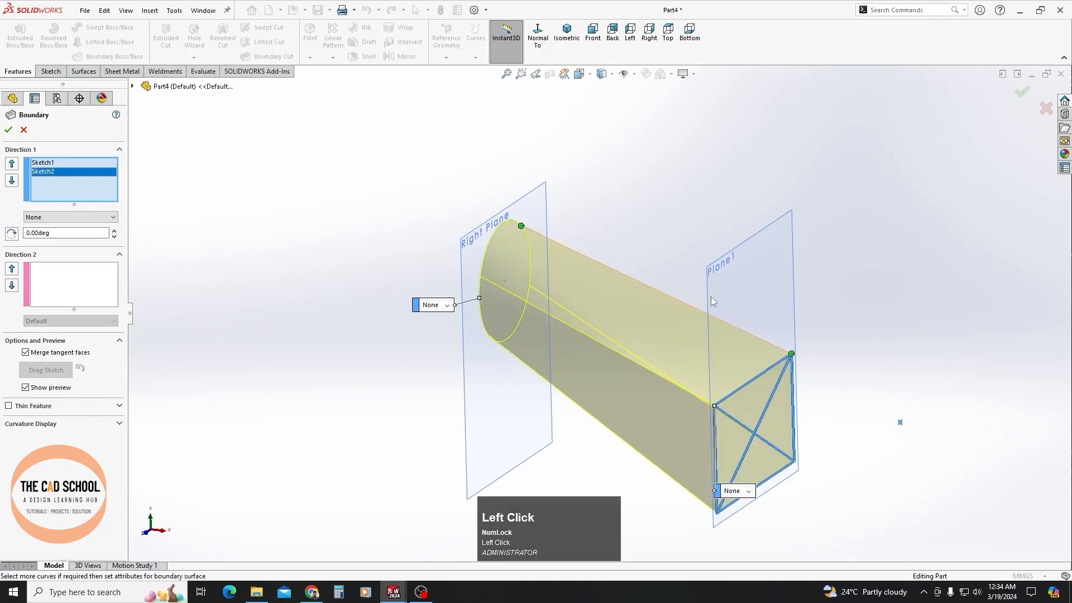
- Set the tangency constraint at the circle profile to Normal To Profile
mouse_move(764, 329)
middle_down()
mouse_move(627, 354)
mouse_move(614, 366)
mouse_move(715, 342)
mouse_move(721, 325)
mouse_move(701, 357)
mouse_move(700, 332)
middle_up()
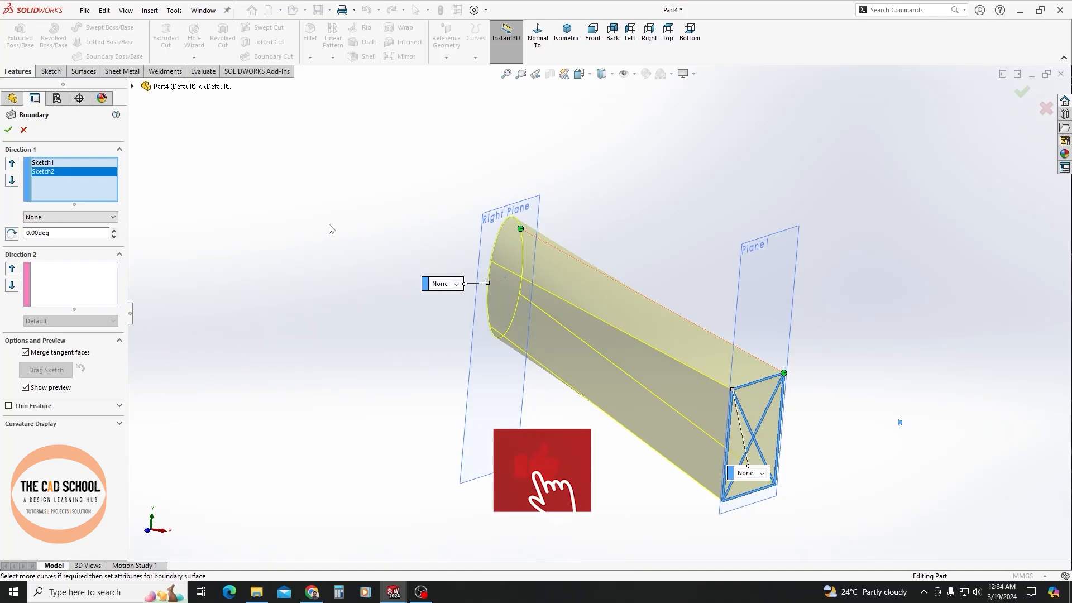
middle_drag(196, 253, 321, 254)
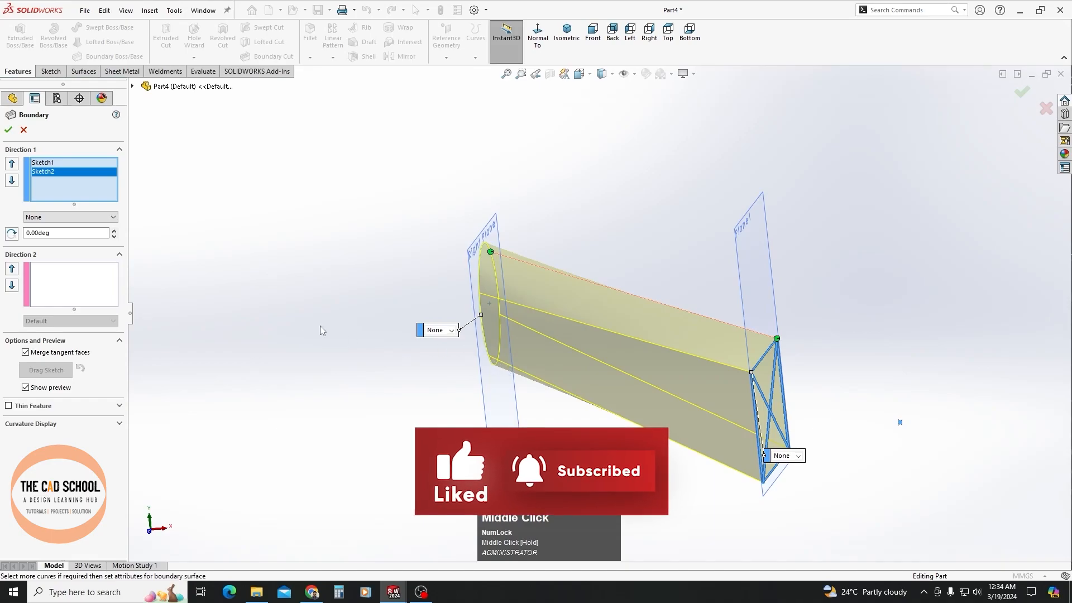
click(442, 330)
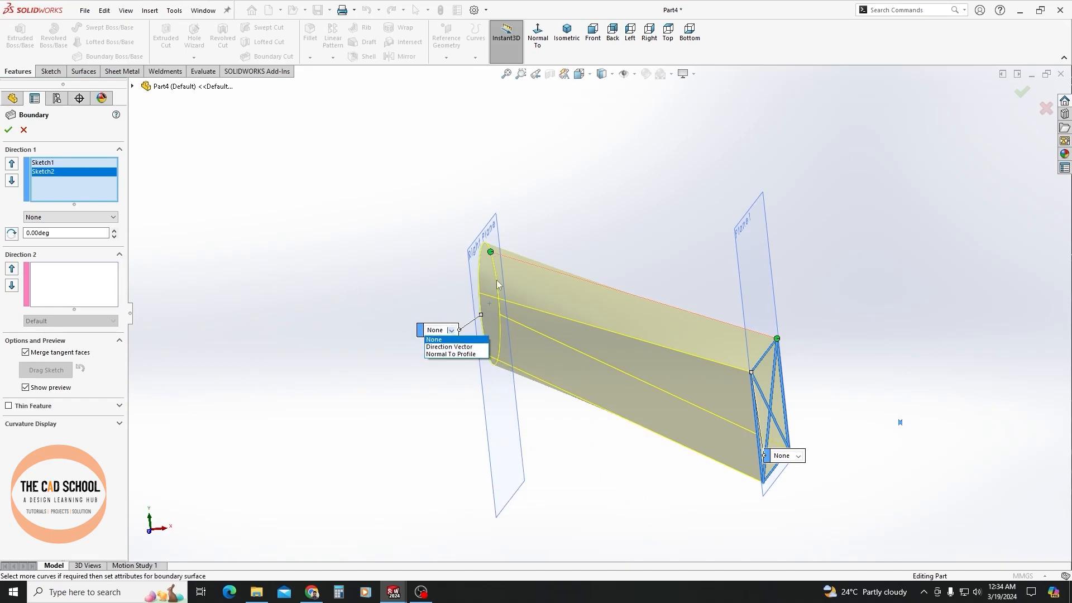
click(470, 355)
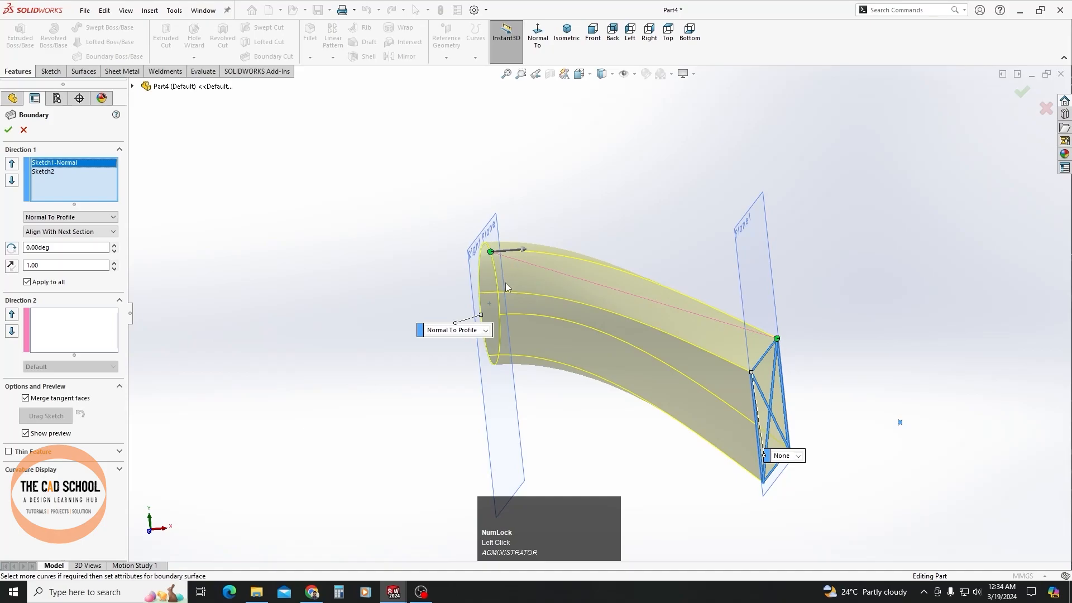
- Set the rectangle profile's constraint to Normal To Profile and create the boundary boss
mouse_move(543, 318)
middle_down()
mouse_move(558, 318)
mouse_move(541, 287)
mouse_move(539, 319)
middle_up()
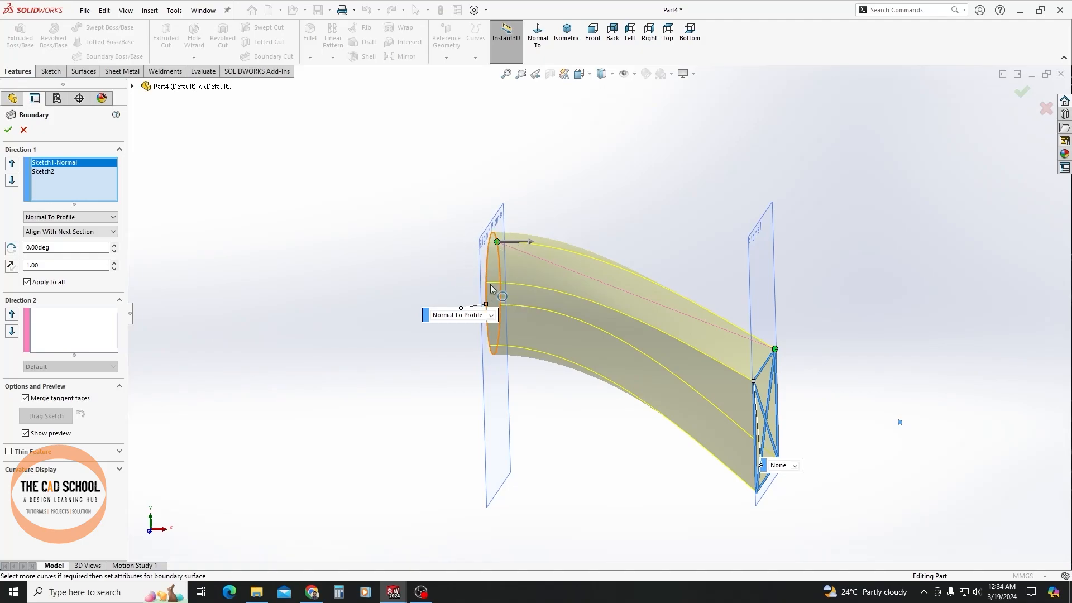
click(790, 469)
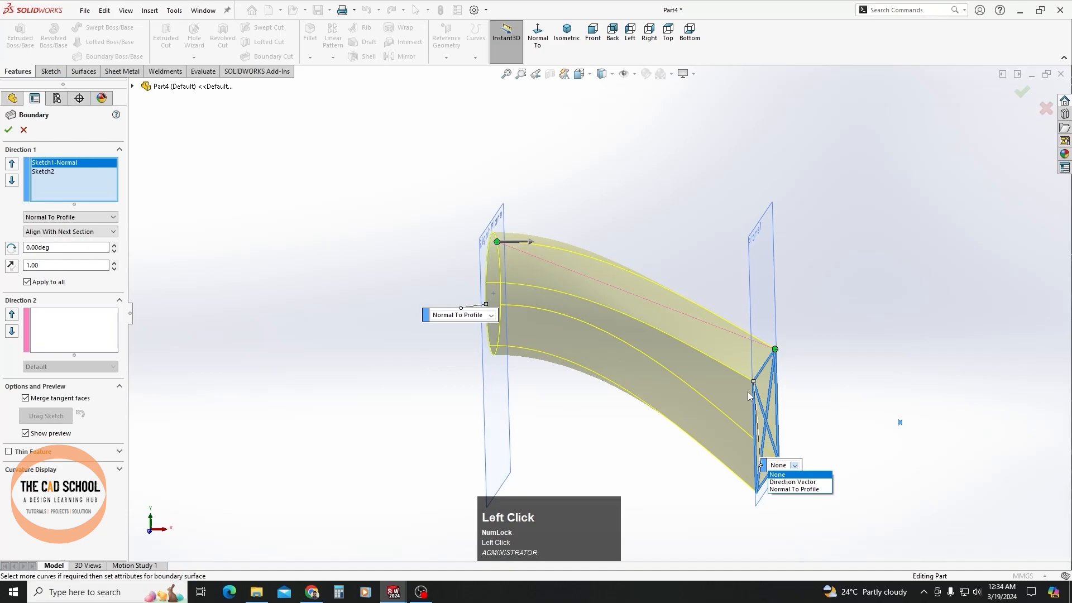
click(804, 489)
middle_drag(667, 411, 586, 391)
click(8, 130)
- Inspect the boundary solid from several sides and undo the boundary boss
middle_drag(366, 354, 501, 431)
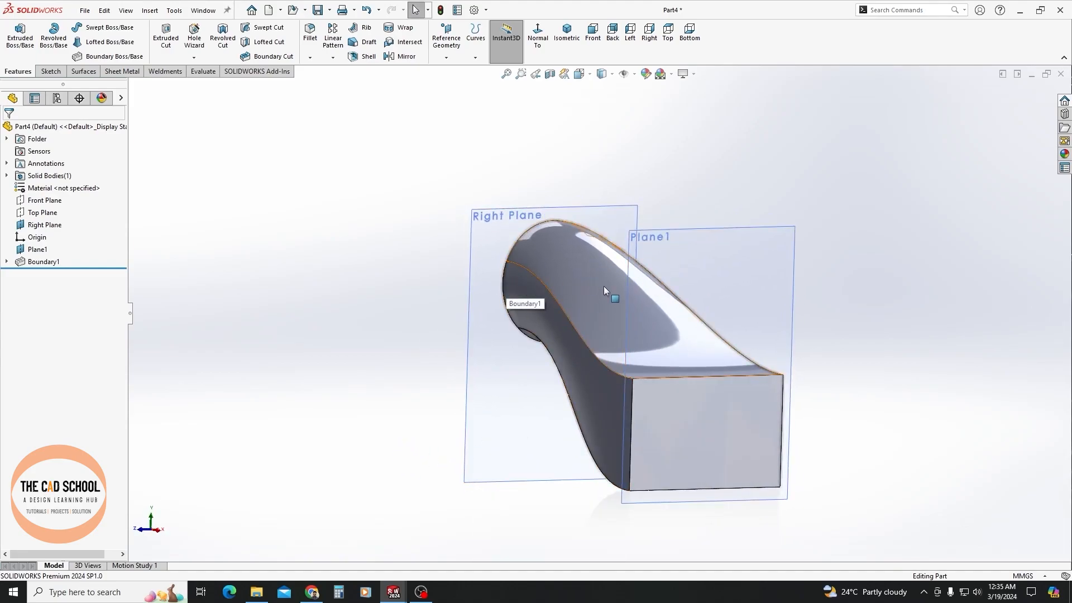
scroll(598, 290, up, 2)
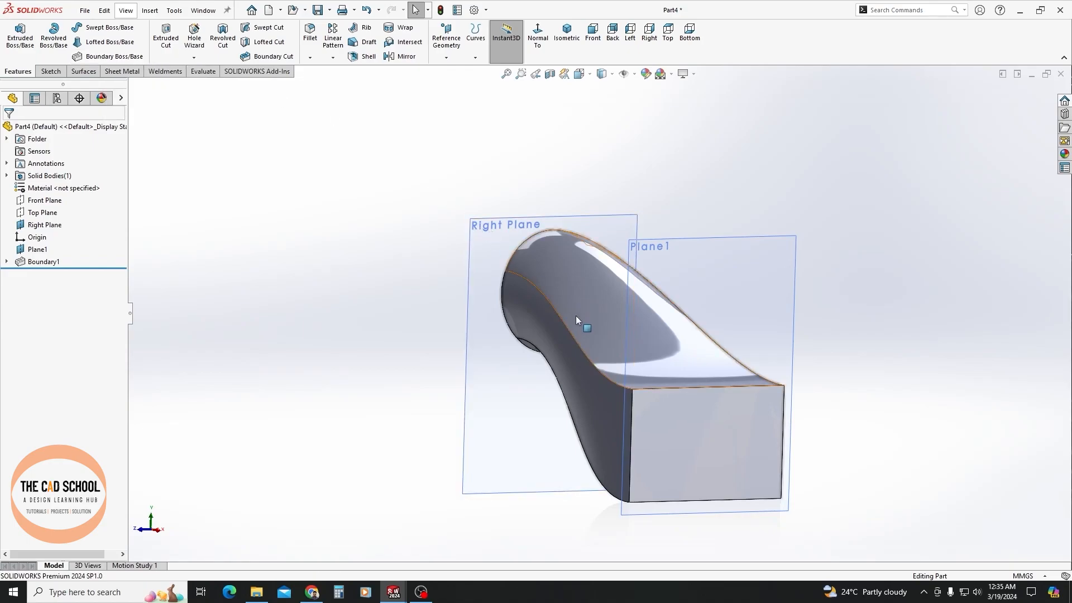
scroll(572, 324, up, 1)
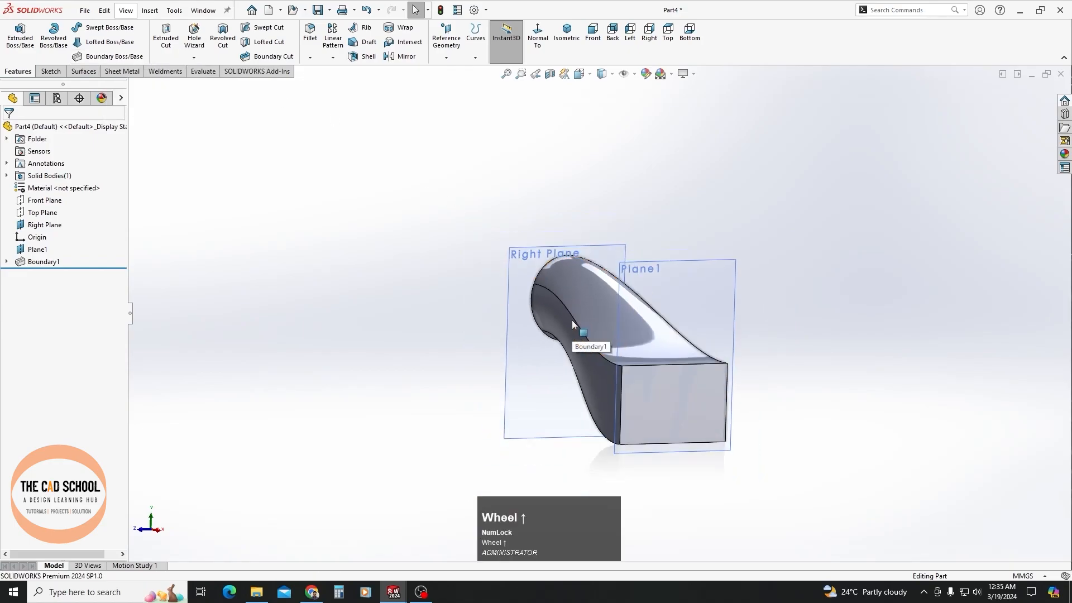
scroll(572, 320, down, 1)
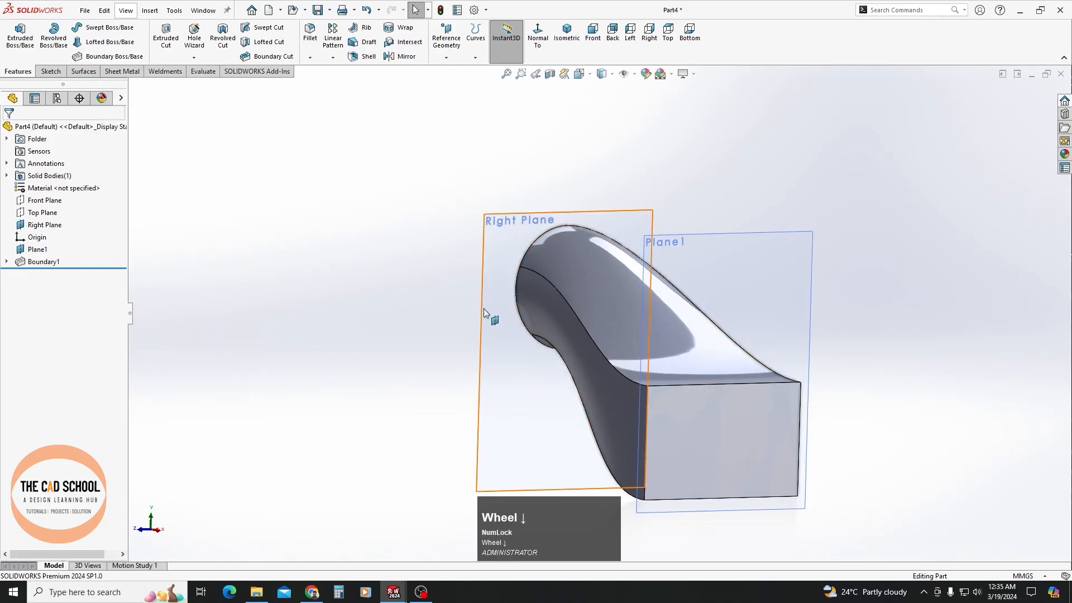
middle_drag(608, 323, 599, 276)
click(598, 276)
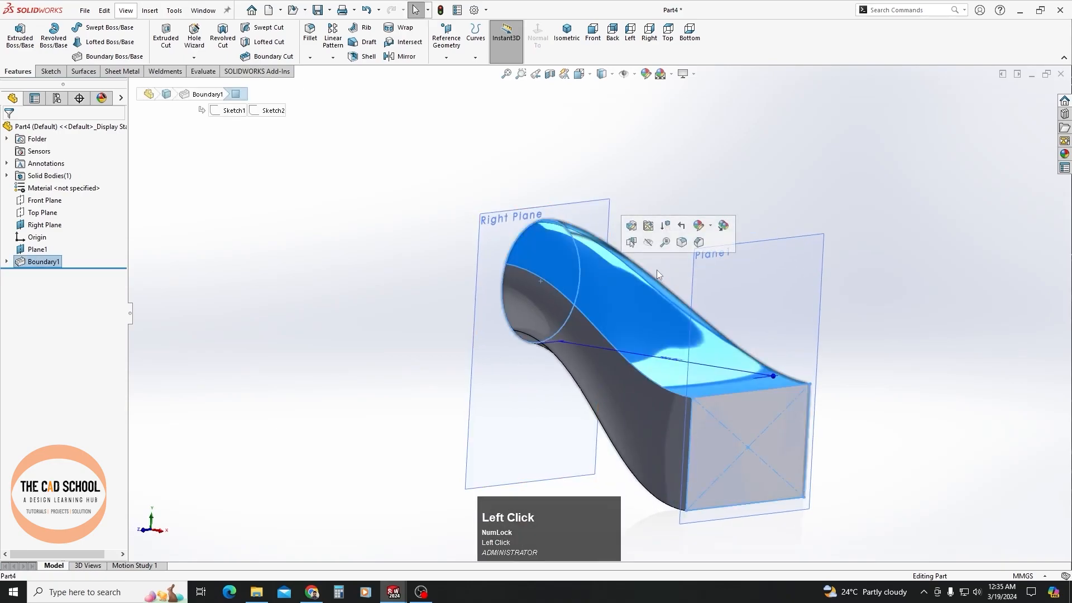
key(ctrl+z)
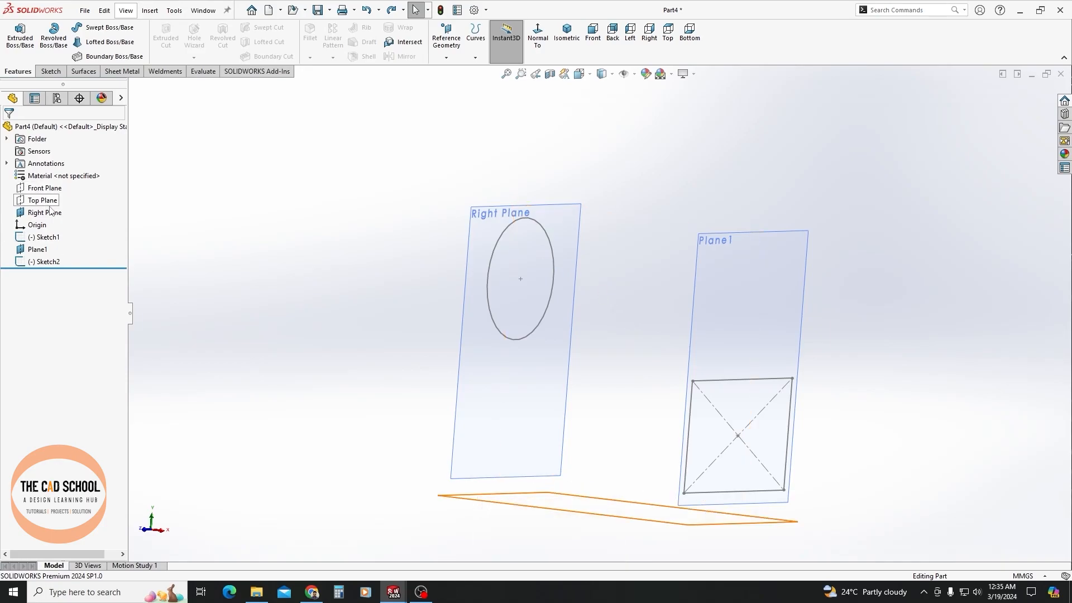
- Start a new sketch on the Front Plane, viewed normal to the plane
click(45, 188)
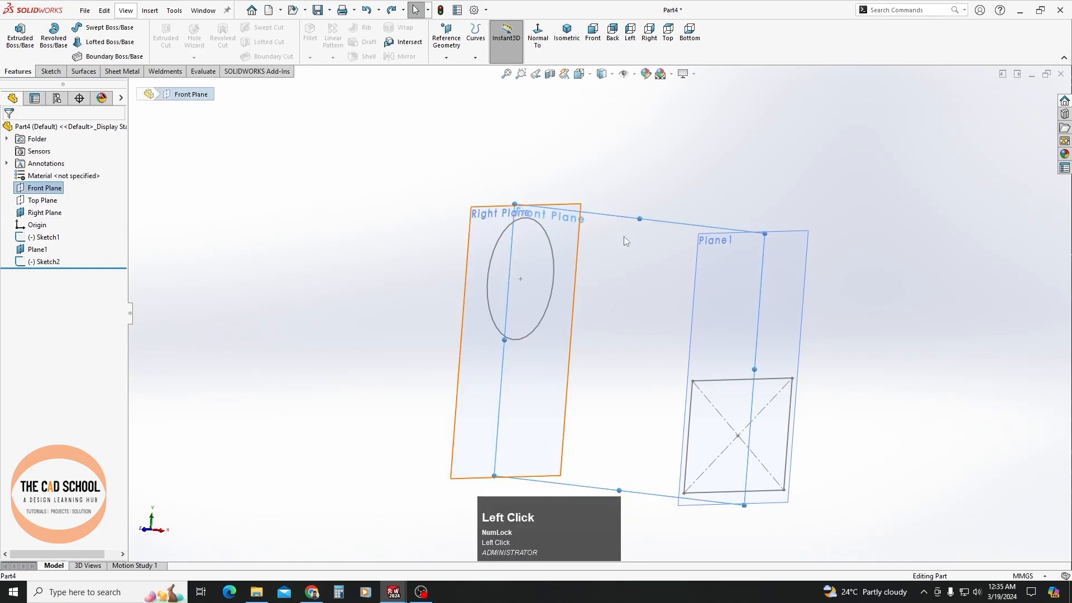
click(540, 48)
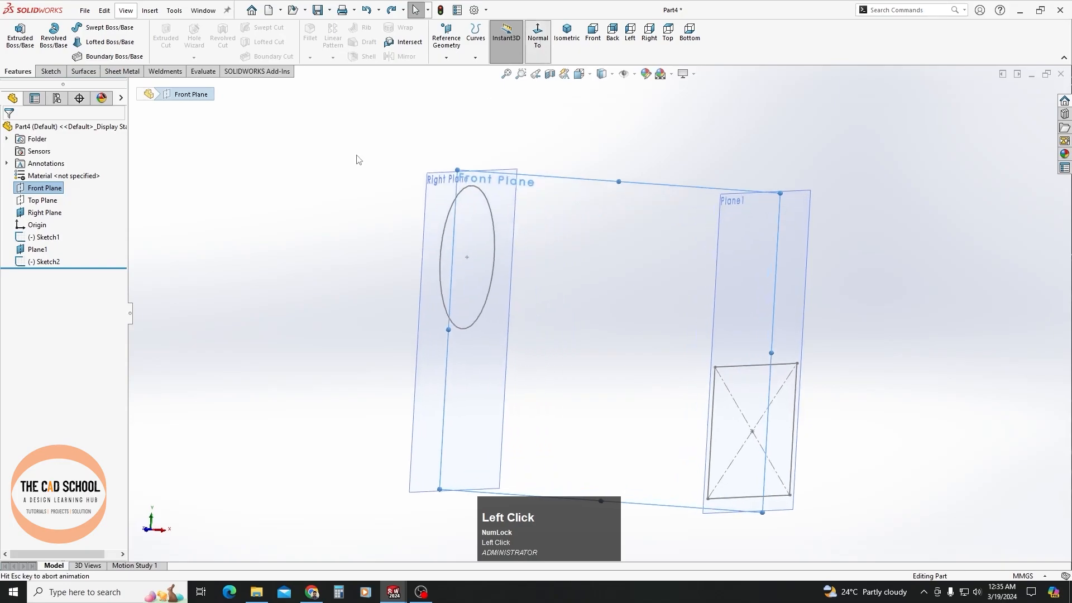
click(48, 73)
click(21, 39)
click(323, 42)
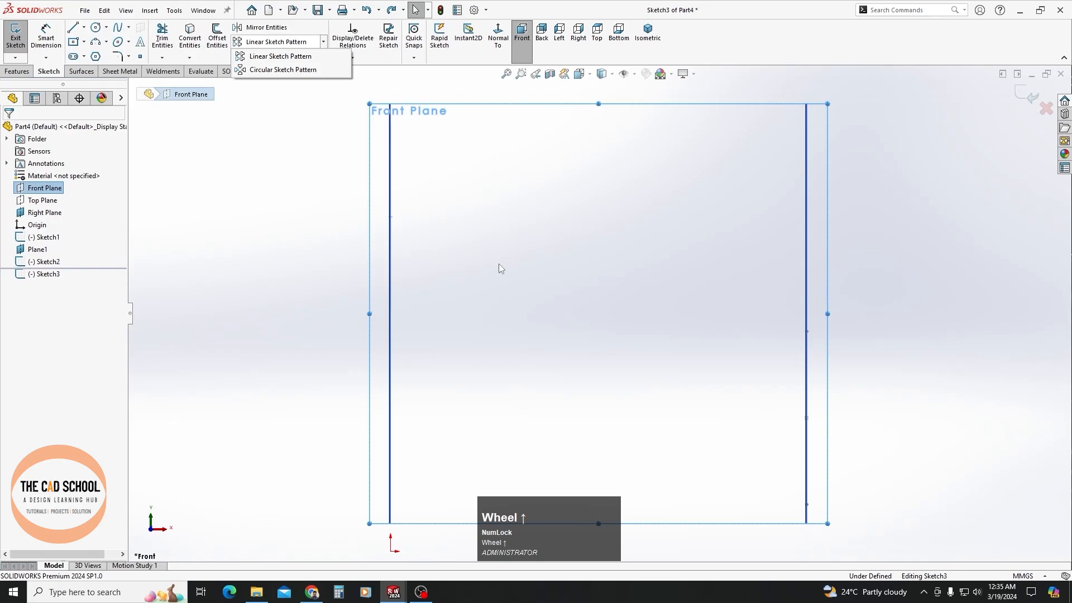
- Draw a three-point spline from the circle's uppermost point to the rectangle's upper edge
click(117, 28)
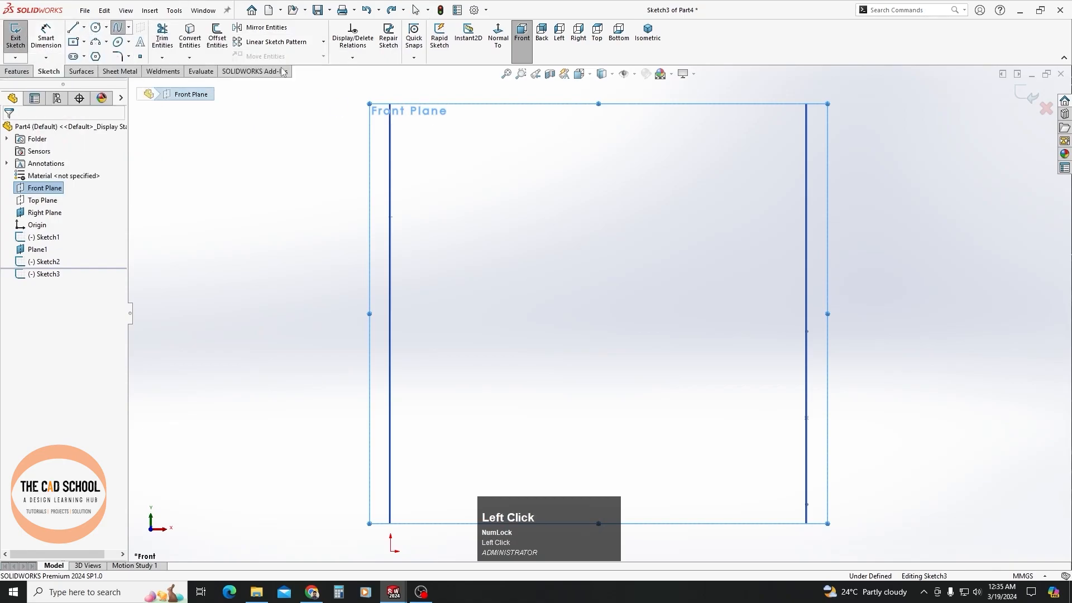
click(390, 122)
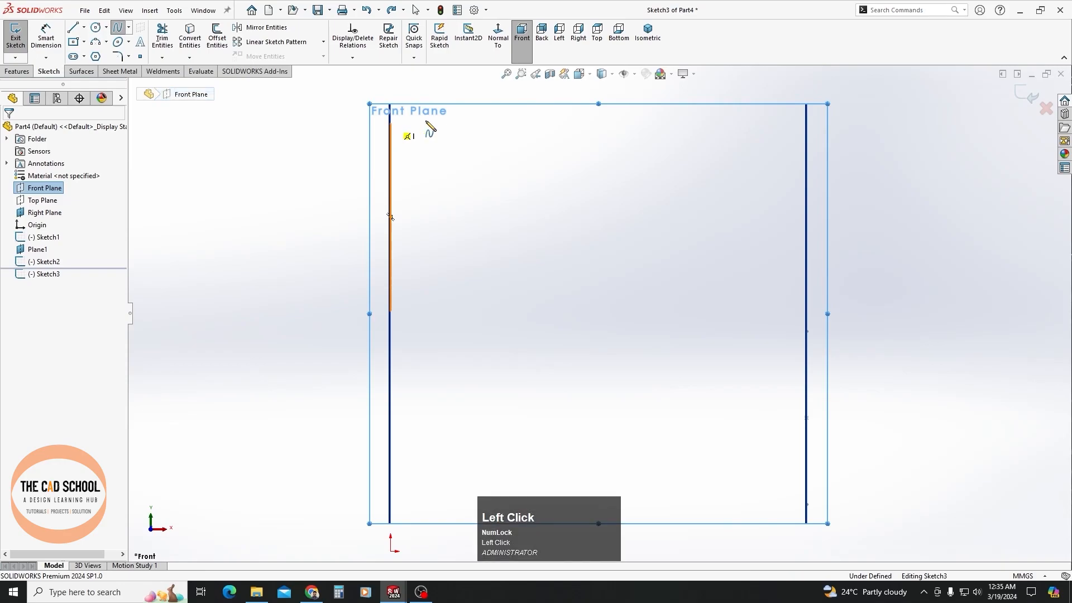
click(538, 124)
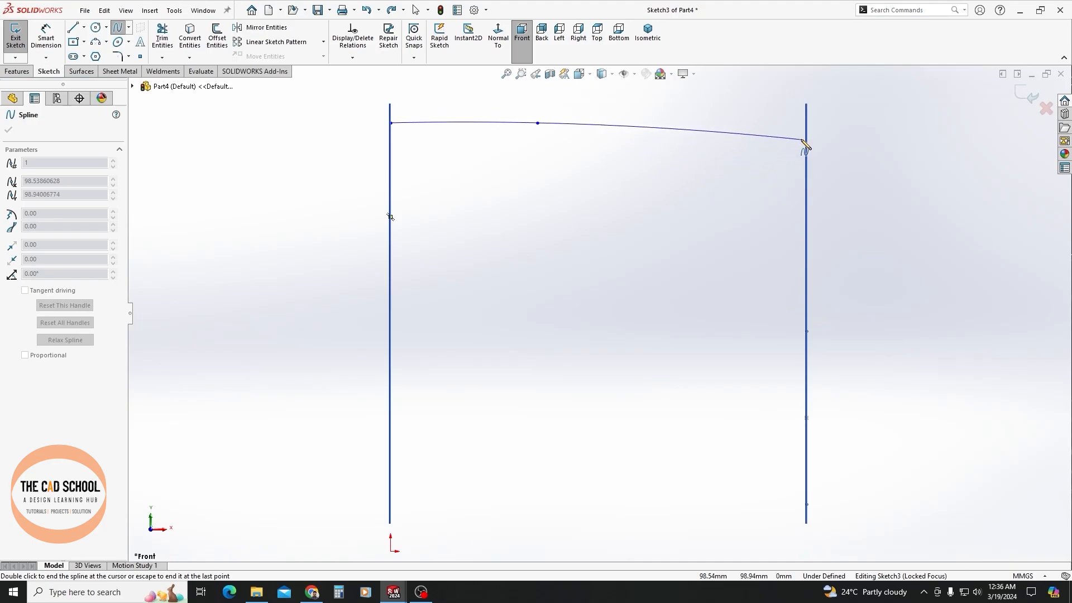
middle_drag(807, 268, 806, 299)
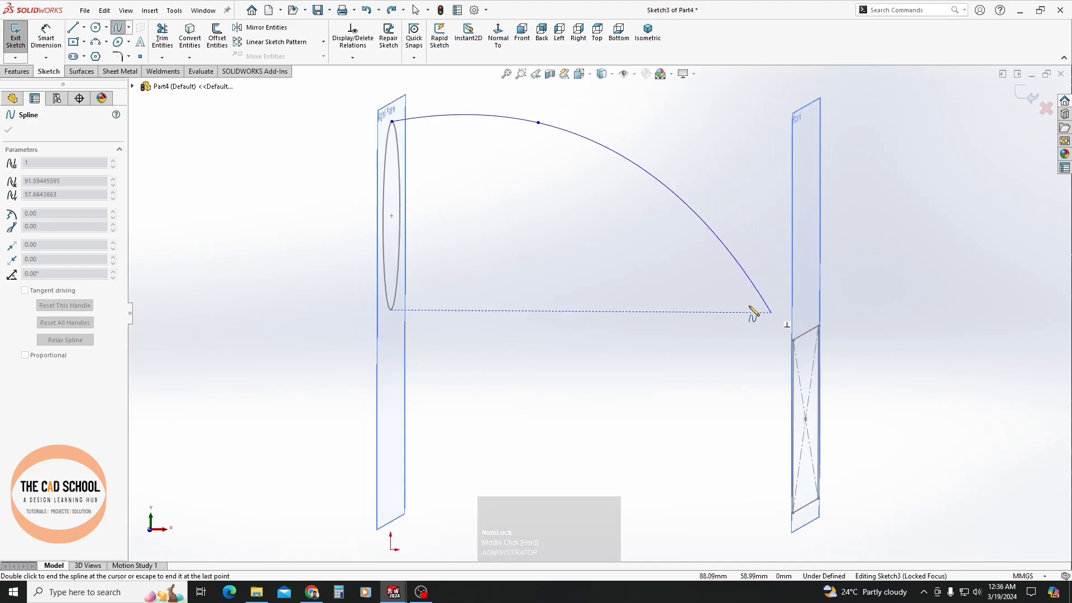
click(522, 30)
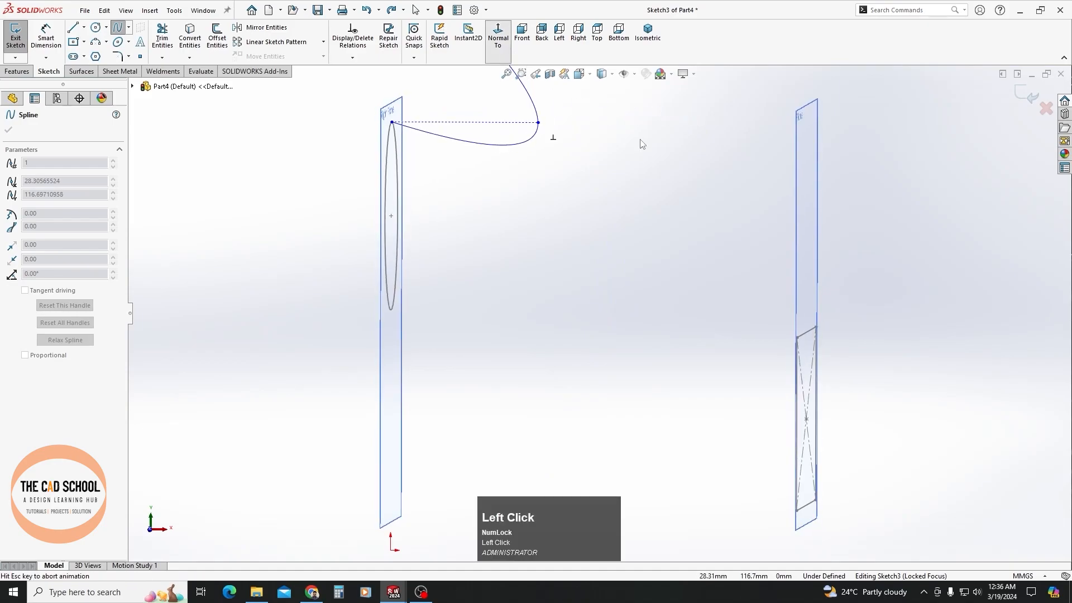
click(806, 330)
click(807, 331)
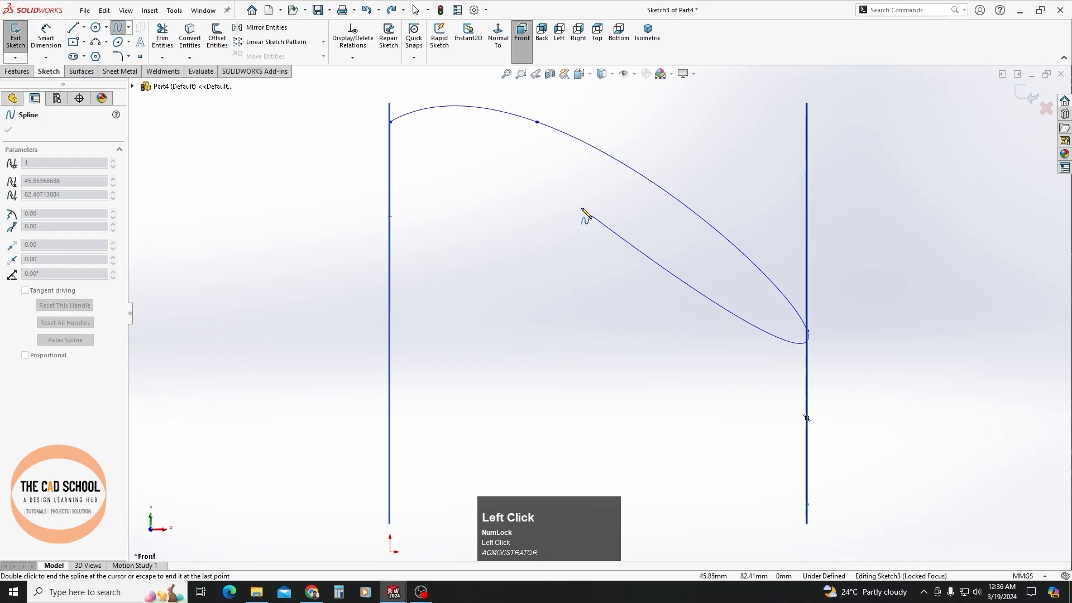
key(Escape)
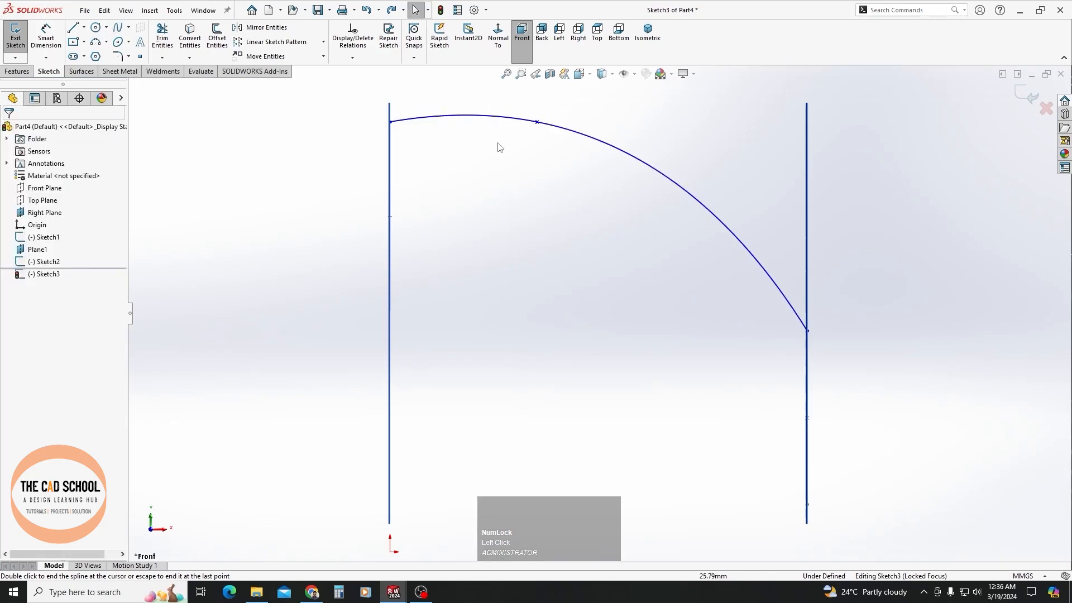
- Move the spline's middle point to about X 52.94 mm, Y 97.79 mm and exit the sketch
click(537, 122)
drag(537, 122, 611, 144)
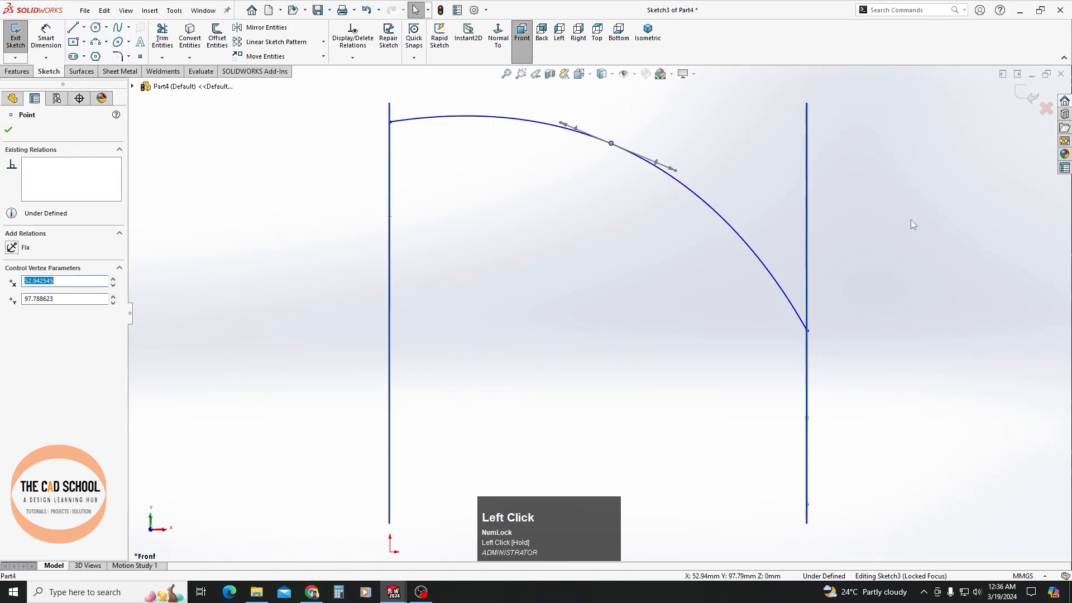
click(1031, 94)
scroll(634, 206, up, 3)
mouse_move(635, 206)
middle_down()
mouse_move(591, 319)
mouse_move(608, 295)
middle_up()
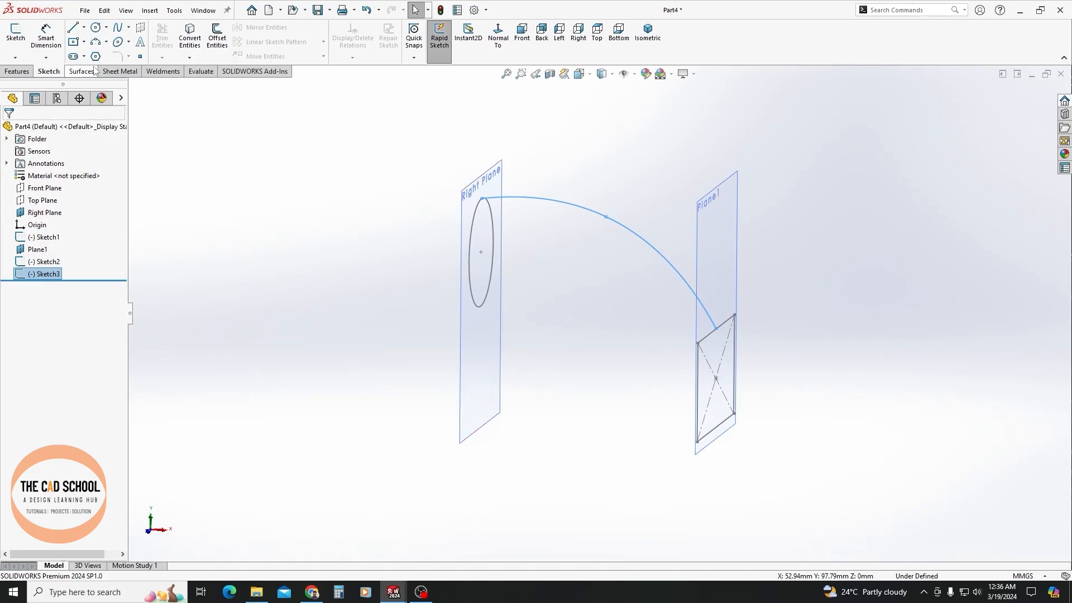
- Reopen the spline sketch for editing and orient the view to the Front Plane
click(17, 45)
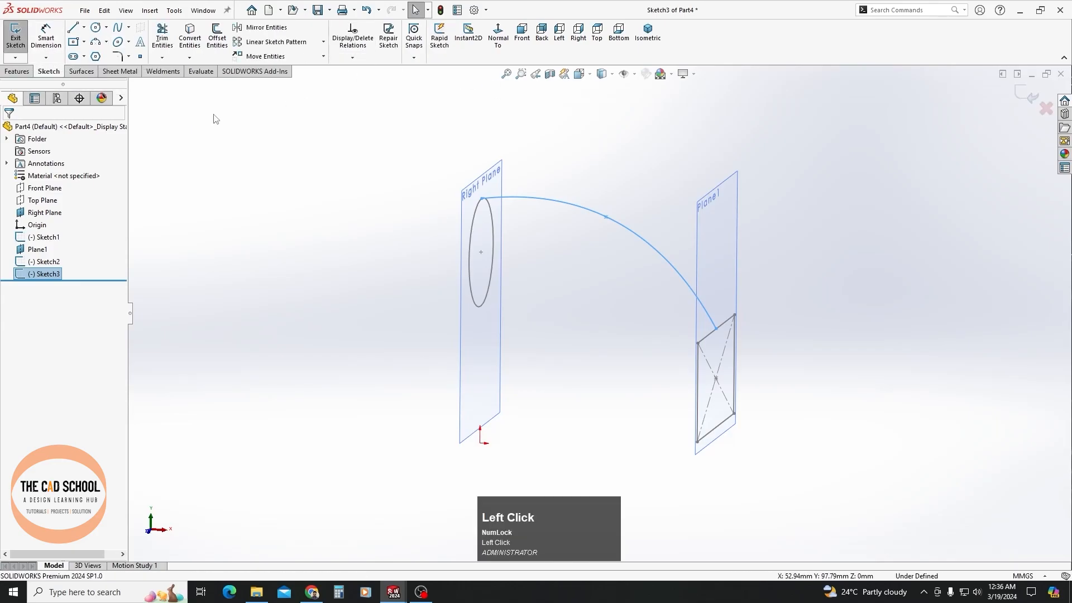
click(40, 191)
click(522, 33)
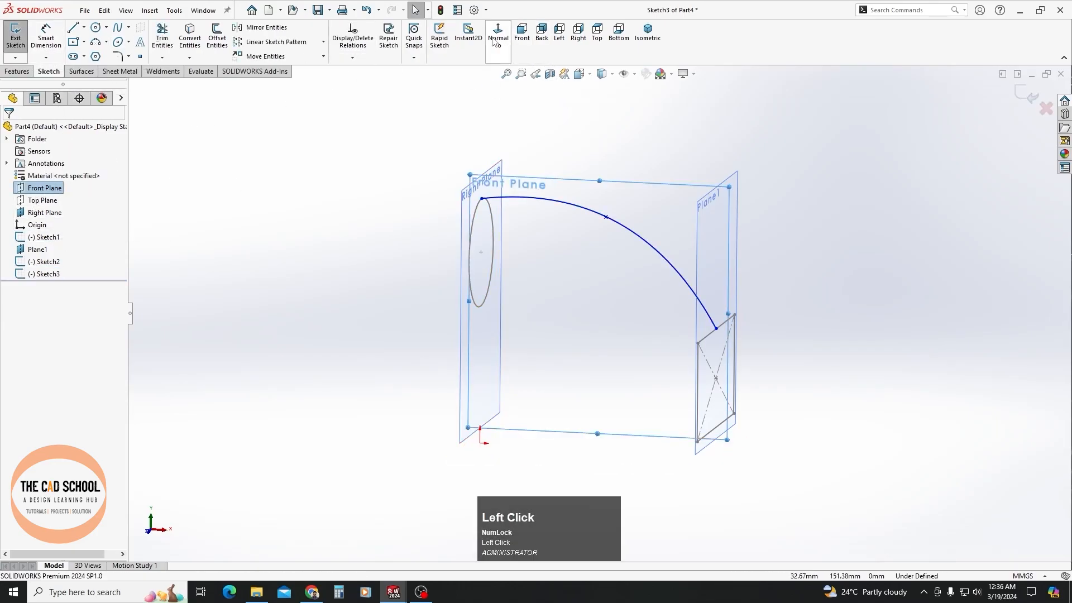
click(73, 28)
middle_drag(555, 342, 459, 369)
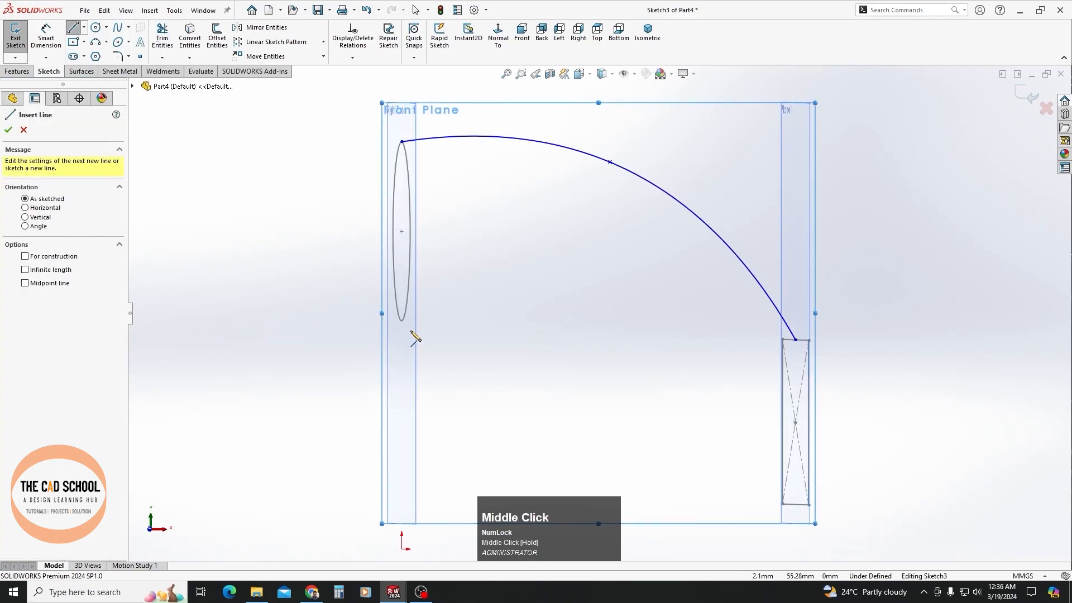
click(402, 320)
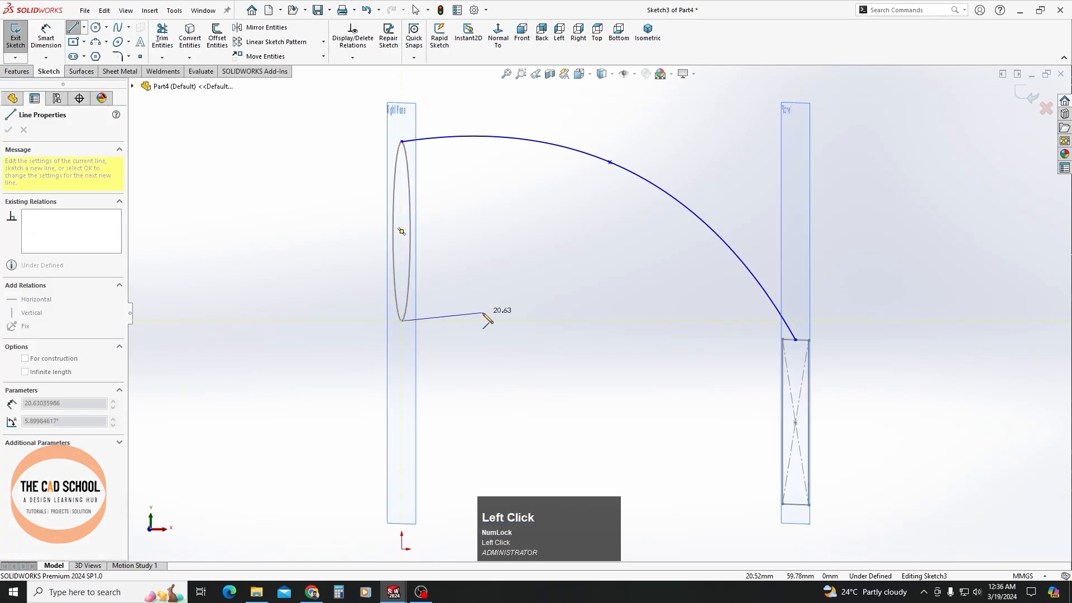
click(517, 339)
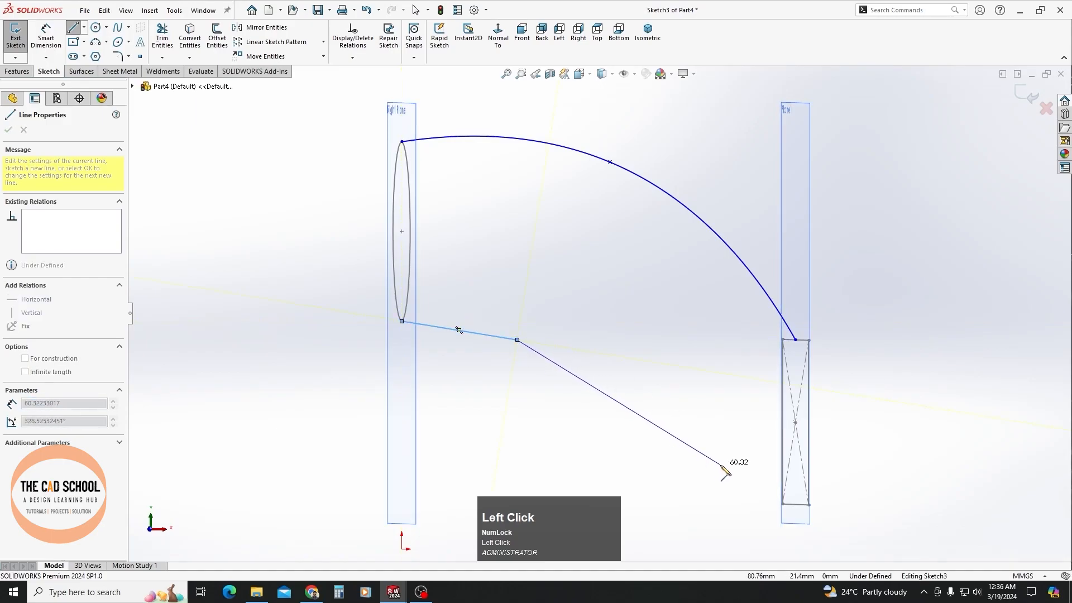
key(ctrl+z)
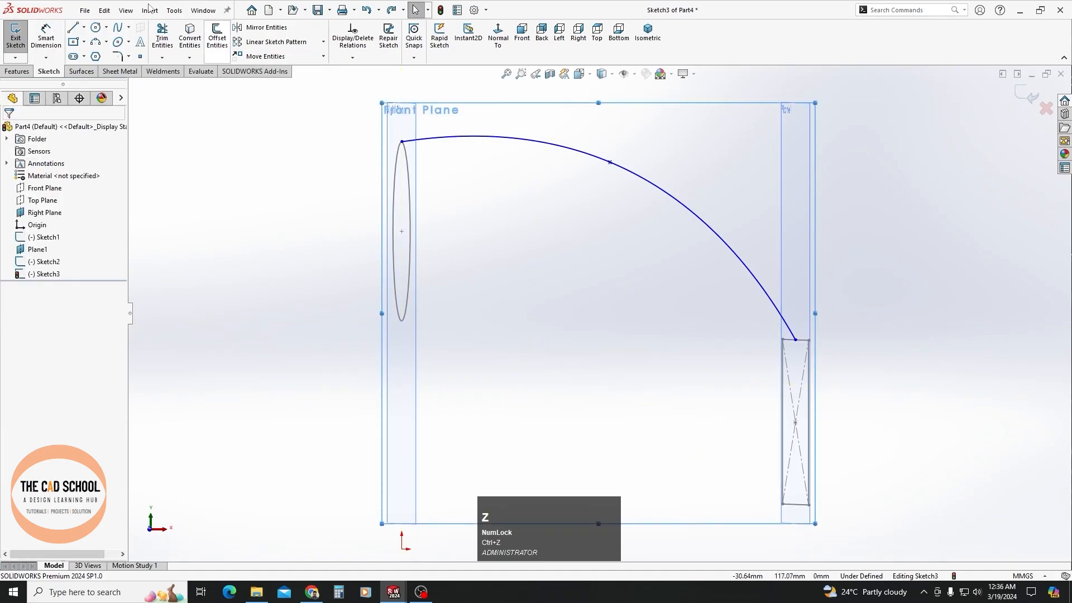
- Draw a second spline from the circle's lowest point to the rectangle's lower edge, with its middle point at about X 44.92 mm, Y 55.12 mm
click(118, 27)
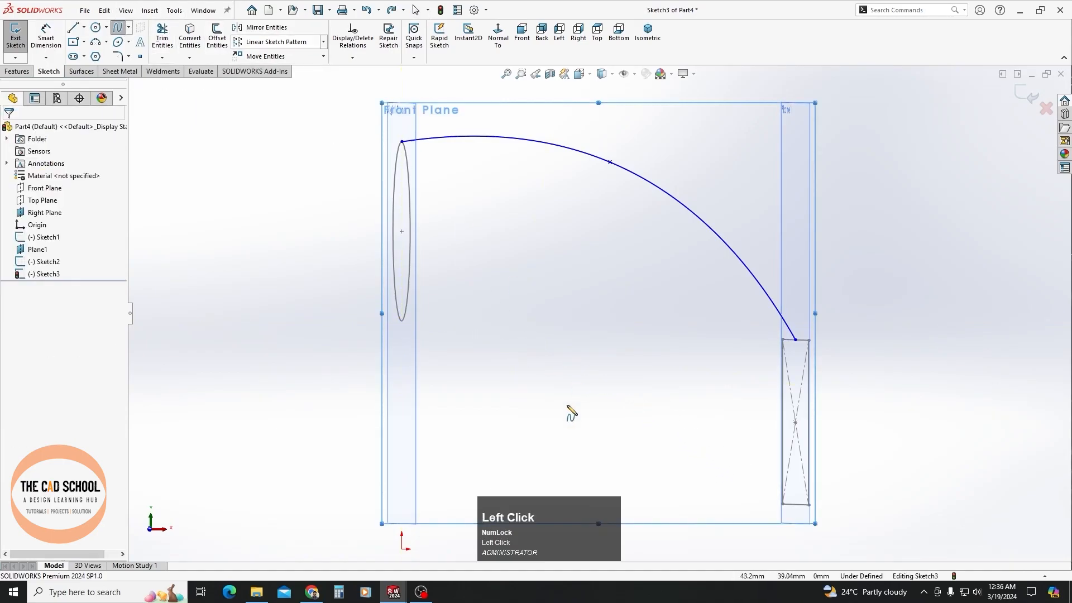
click(401, 321)
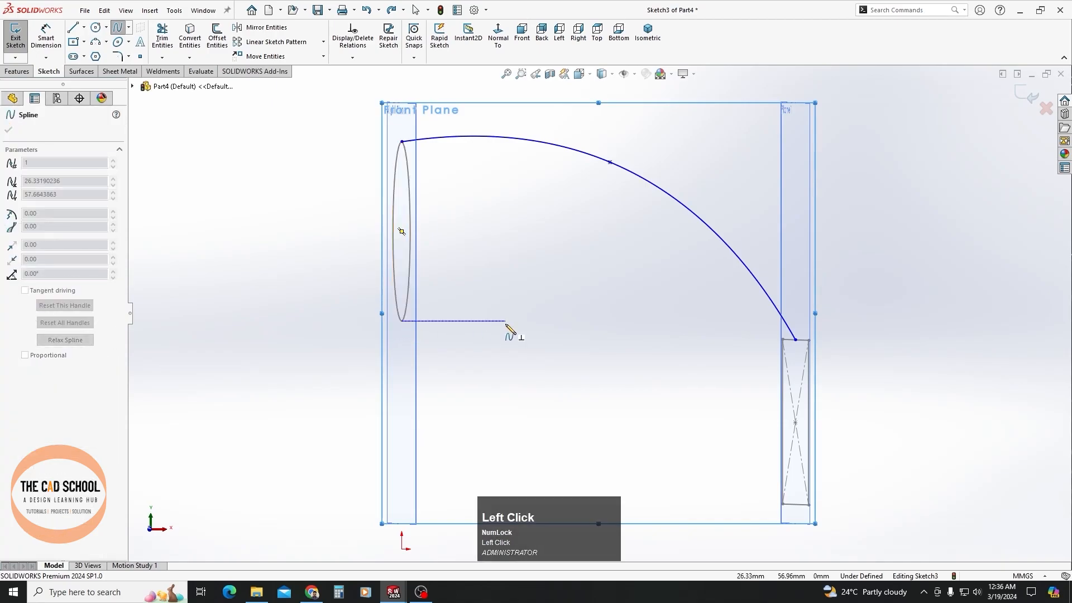
click(509, 325)
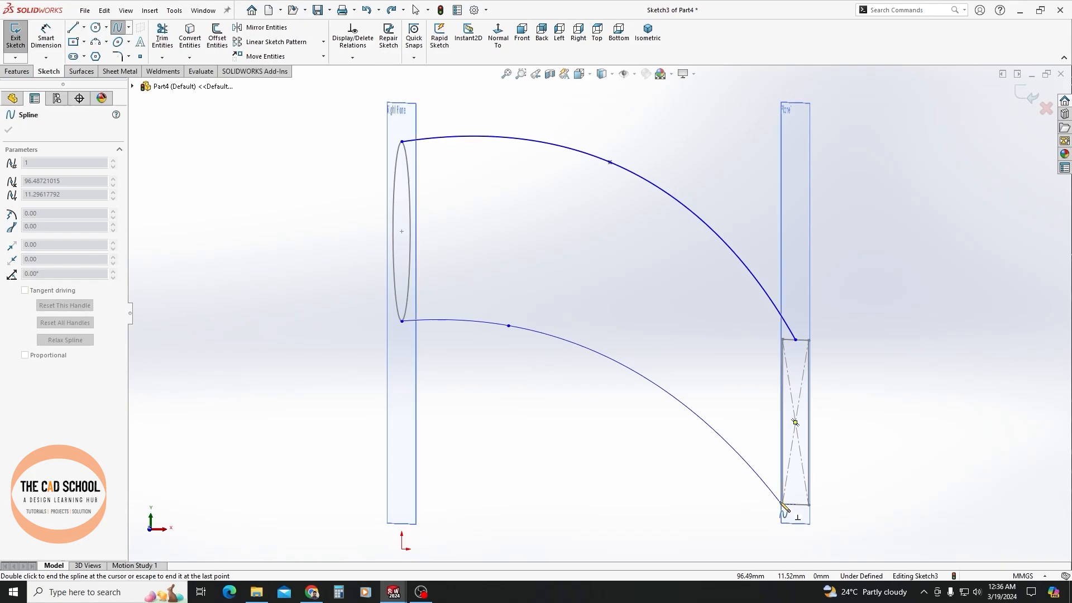
click(522, 32)
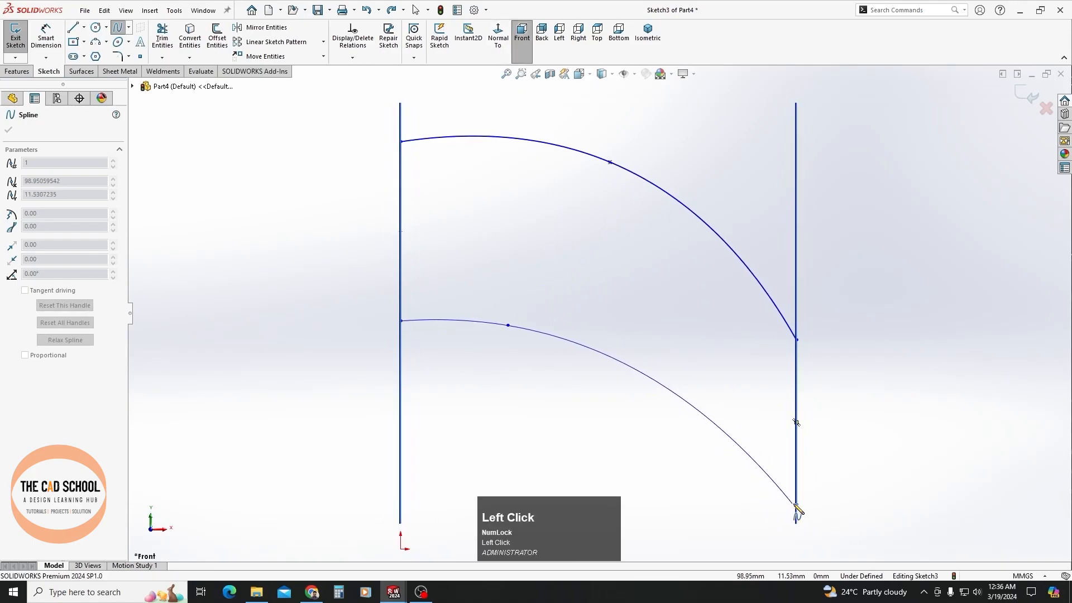
click(796, 505)
key(Escape)
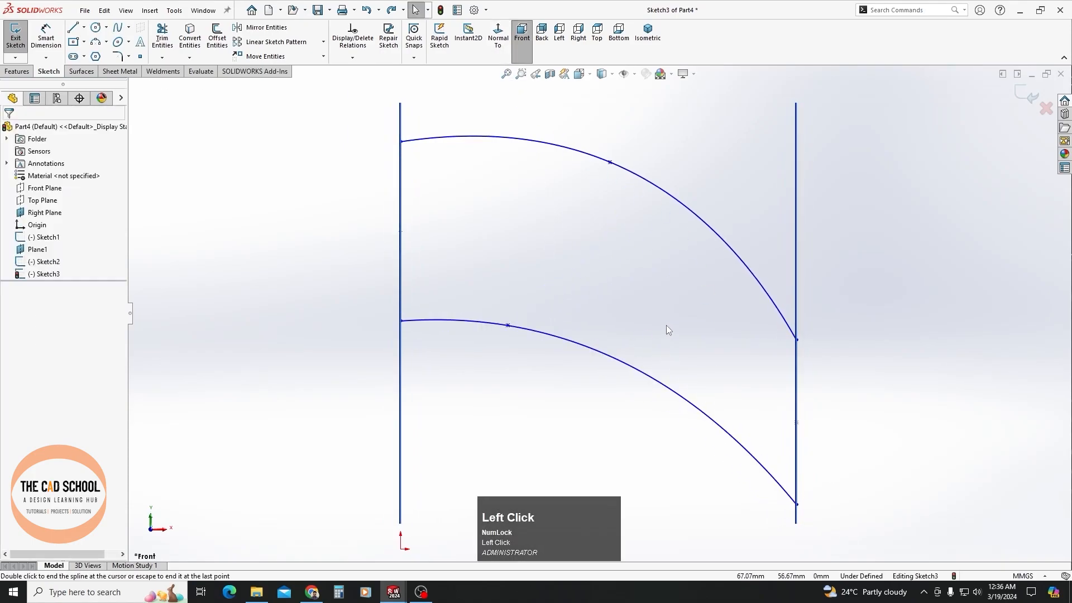
drag(509, 325, 579, 331)
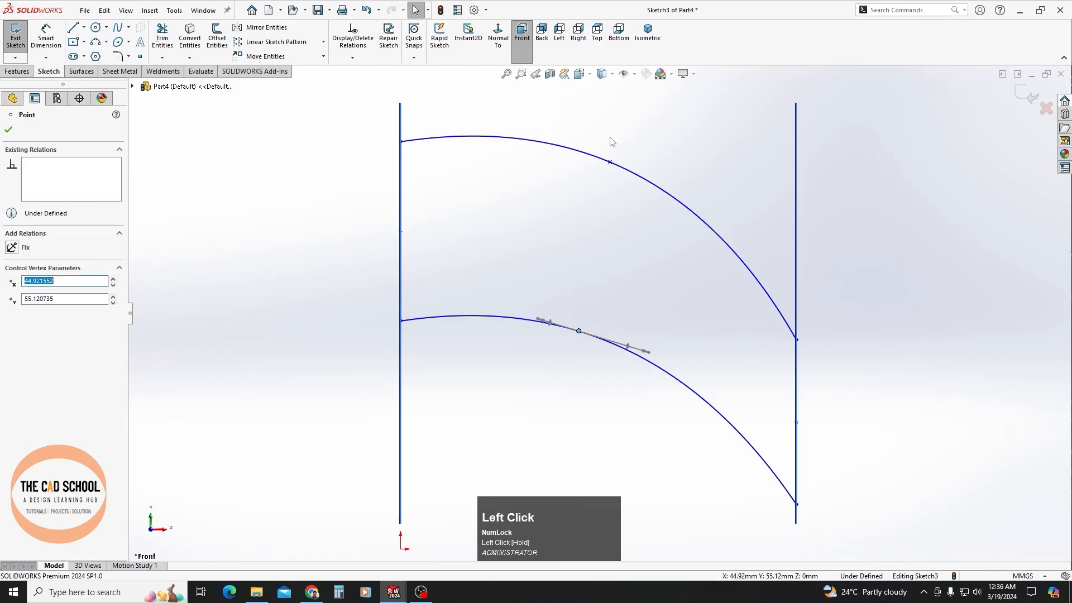
- Reshape the upper spline using the tangency handles at its middle point and rectangle end, and exit the sketch
click(610, 163)
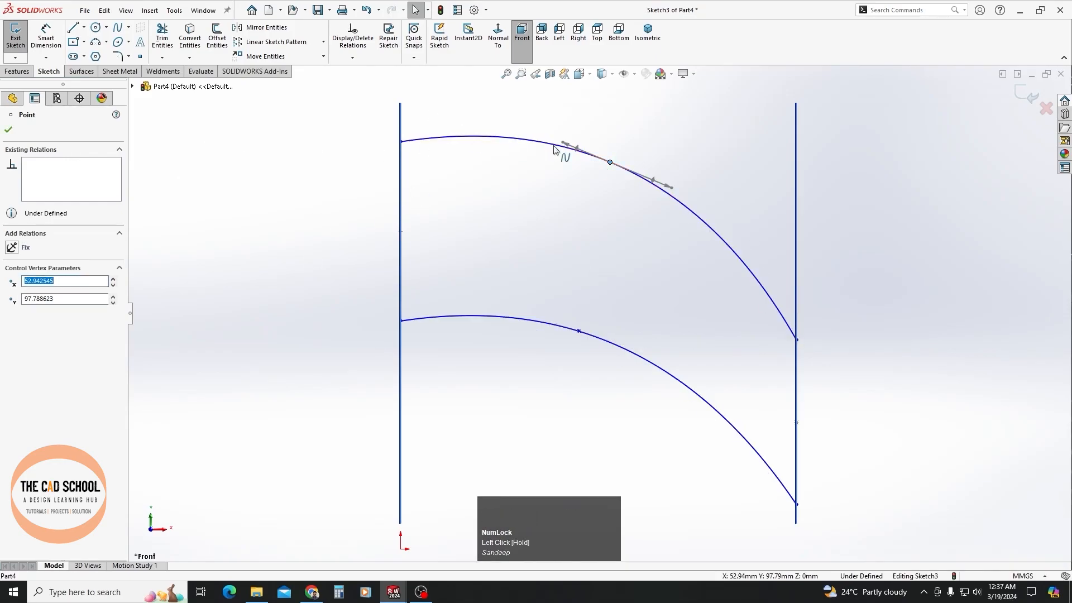
drag(576, 149, 575, 152)
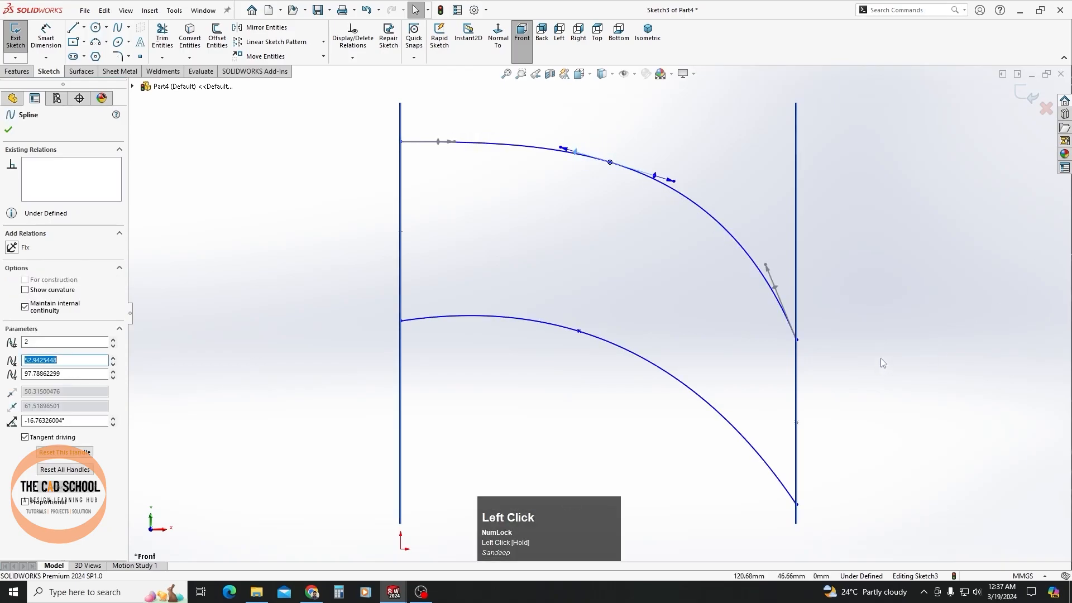
drag(777, 290, 788, 290)
click(788, 291)
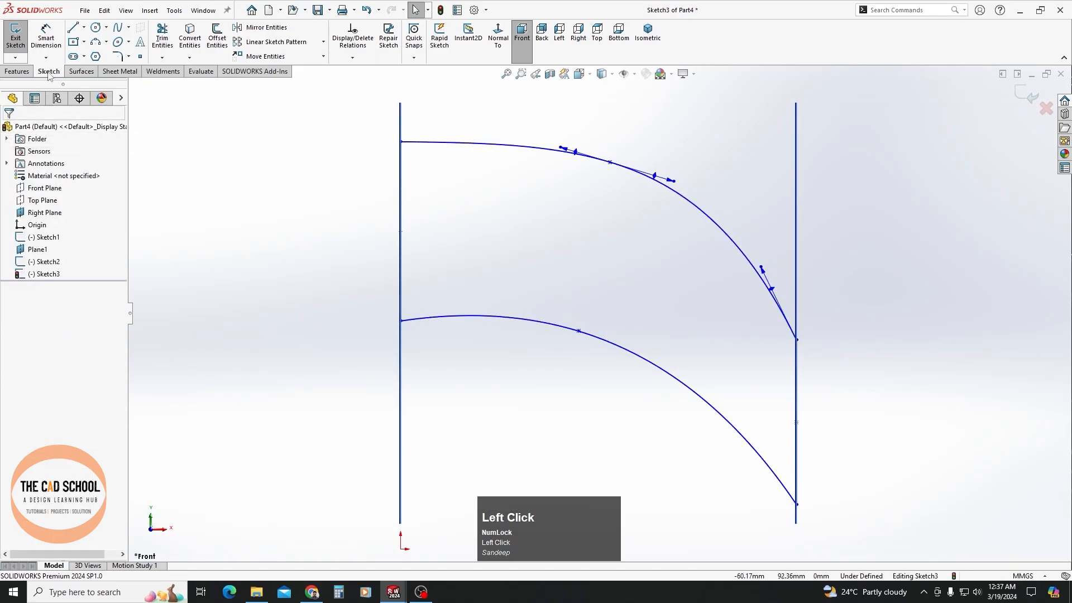
click(15, 38)
mouse_move(647, 274)
middle_down()
mouse_move(657, 280)
mouse_move(642, 304)
middle_up()
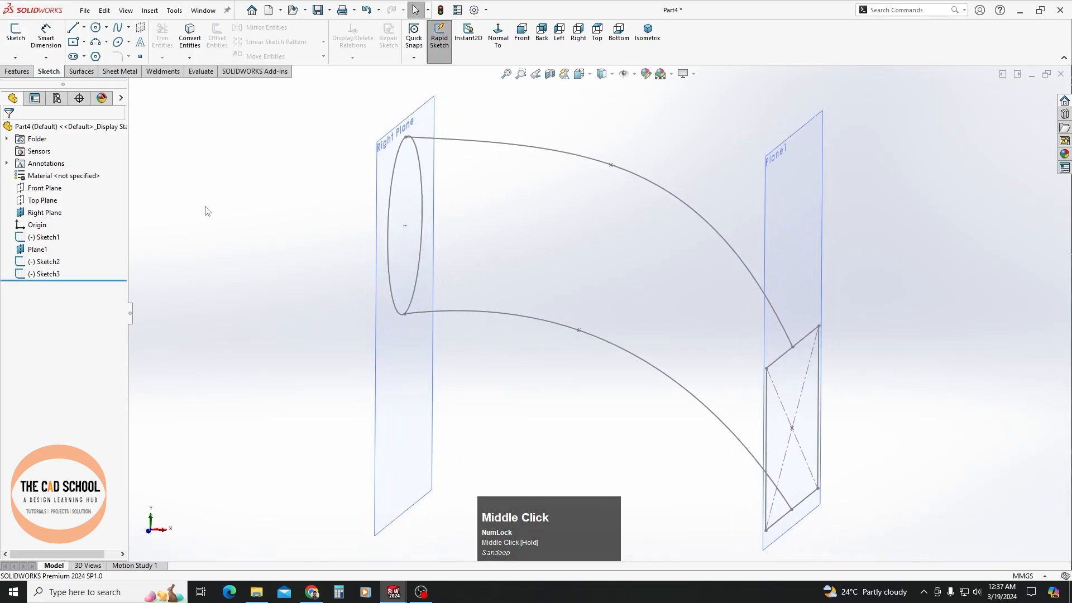
- Start a Boundary Boss/Base using the circle and the rectangle's upper edge region as the two Direction 1 profiles
click(17, 71)
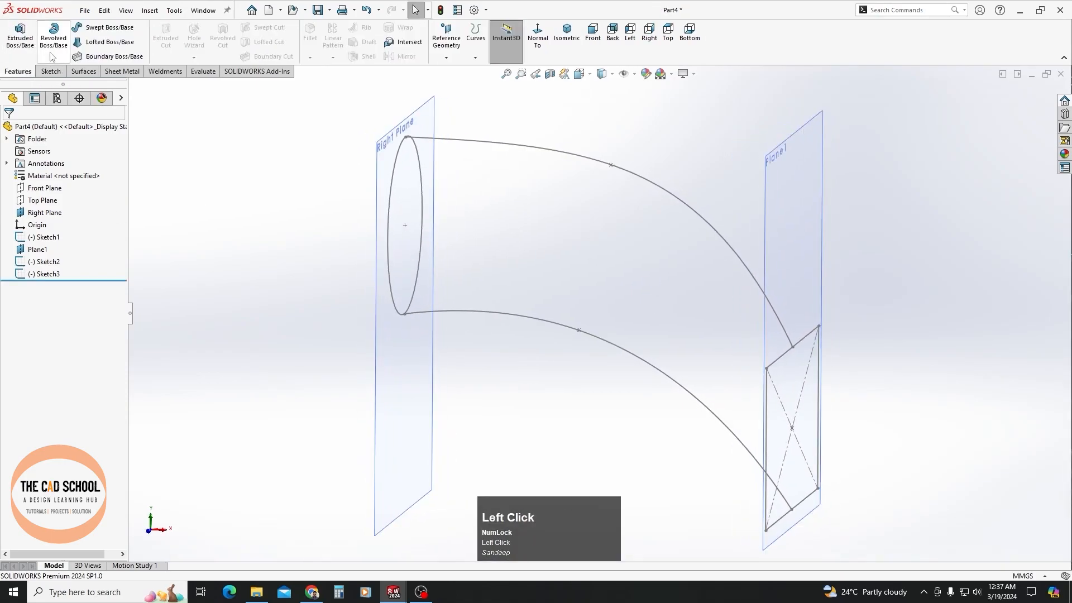
click(114, 56)
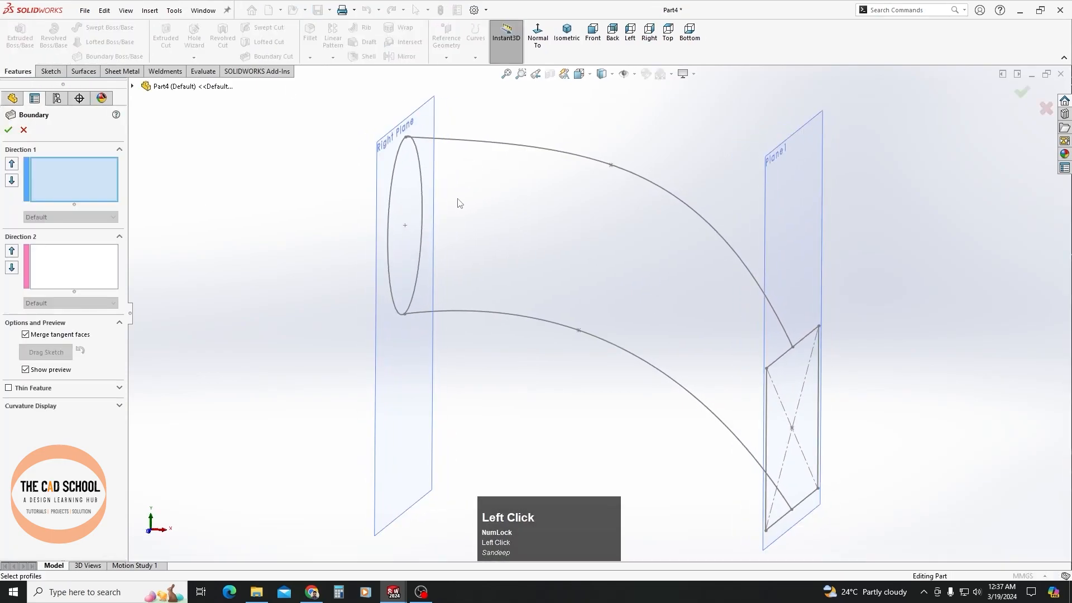
click(419, 155)
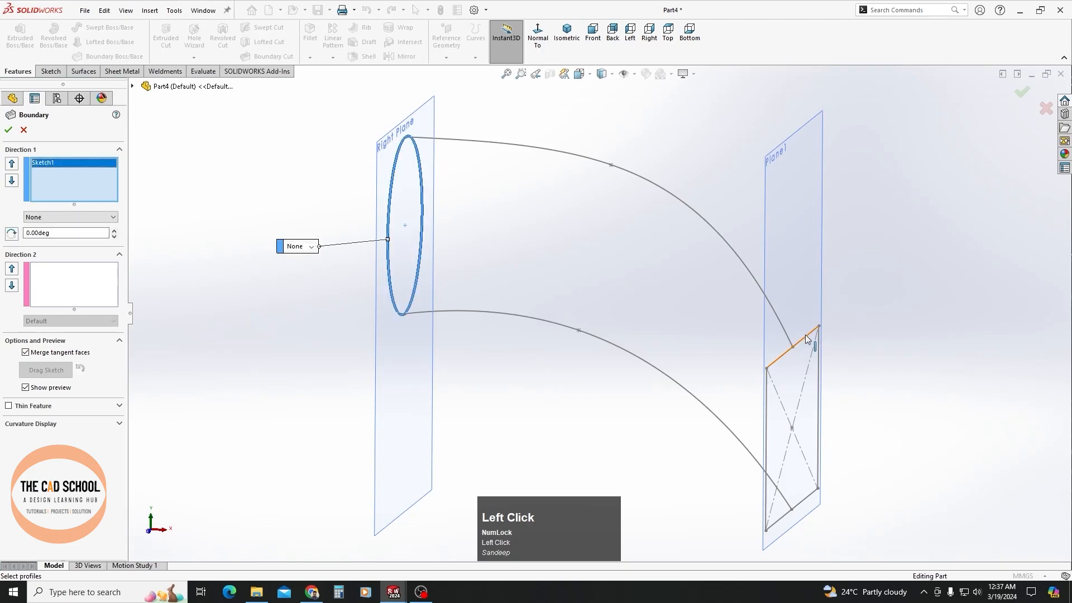
click(805, 334)
mouse_move(641, 326)
middle_down()
mouse_move(649, 309)
mouse_move(713, 311)
mouse_move(697, 313)
middle_up()
- Add the upper spline as an open group curve in Direction 2 of the boundary feature
click(58, 269)
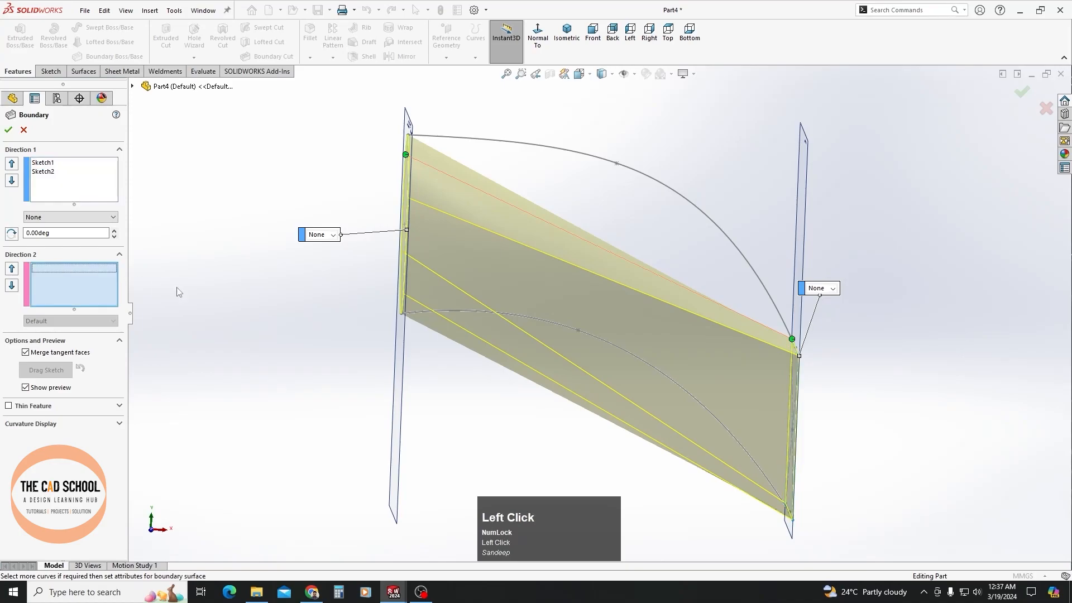
click(545, 151)
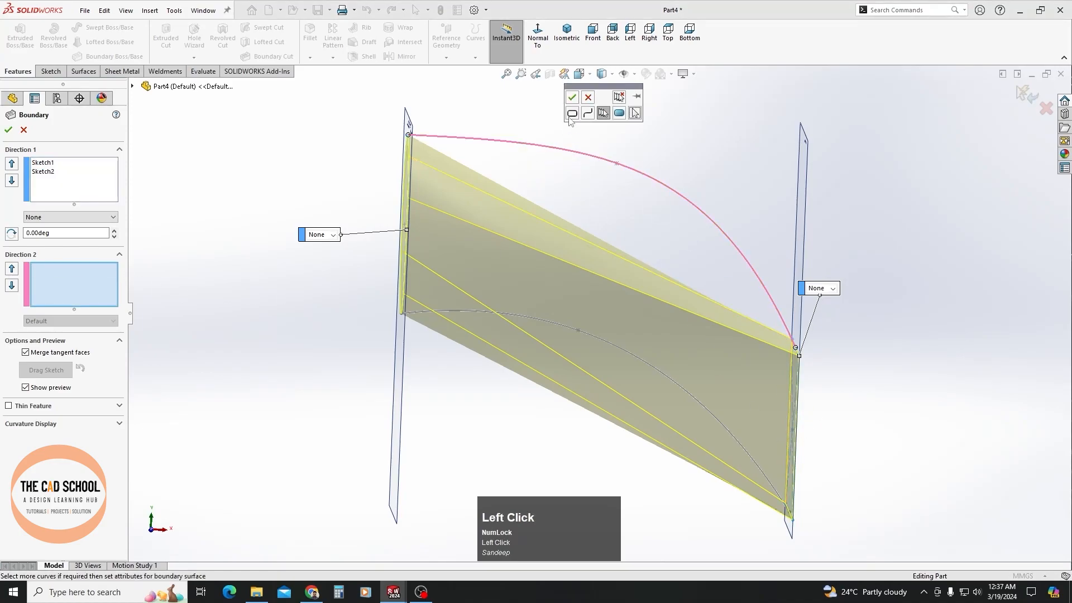
click(573, 98)
middle_drag(743, 394, 759, 413)
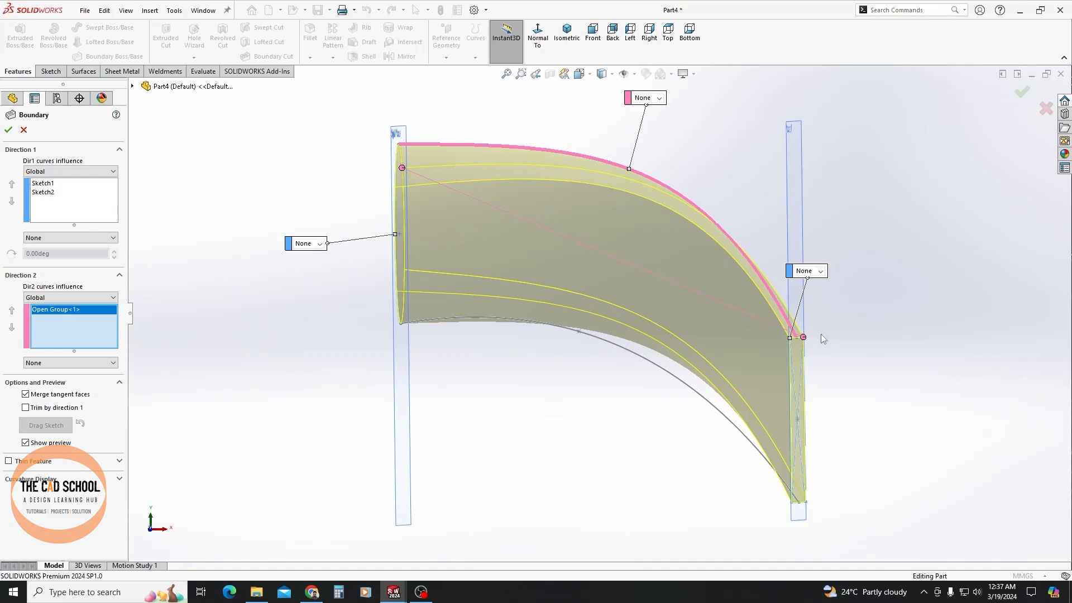
drag(400, 166, 401, 168)
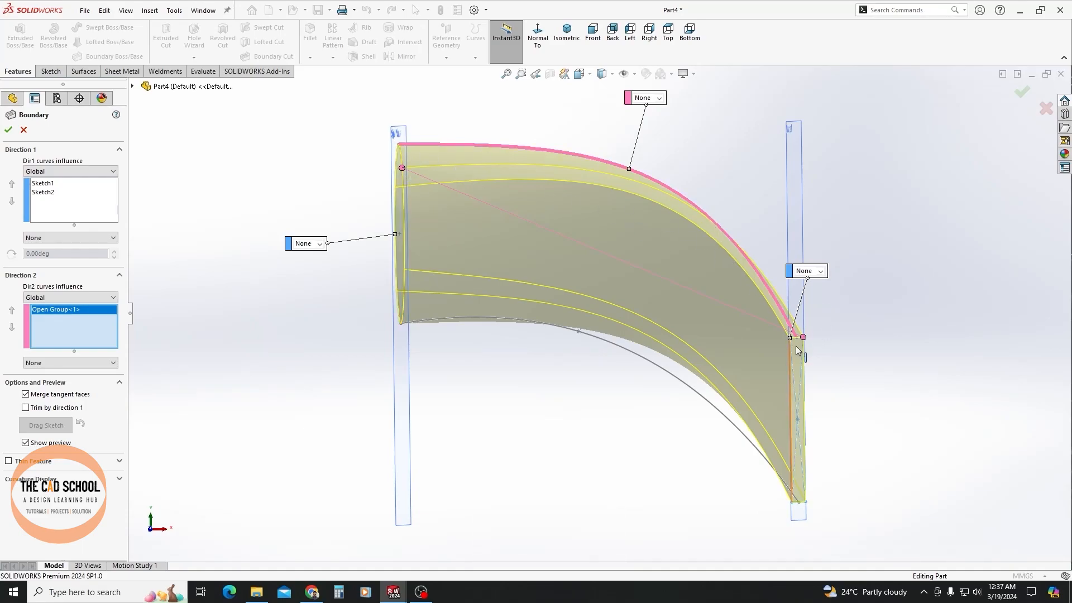
- Add the lower spline as a second open group curve in Direction 2 of the boundary feature
click(609, 345)
click(639, 382)
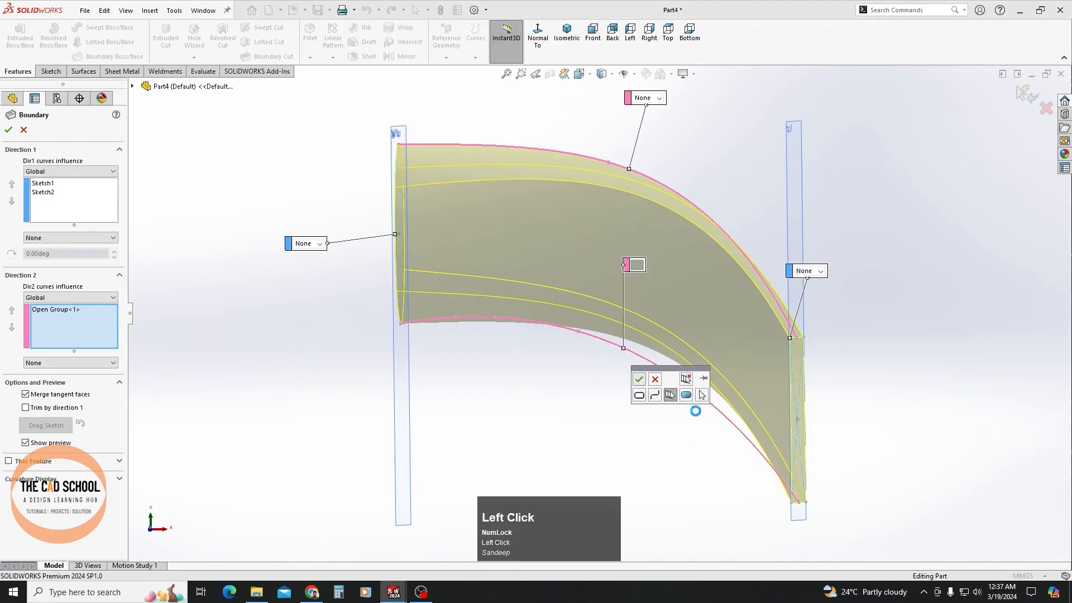
middle_drag(586, 401, 564, 387)
- Set the circle profile's tangency to Normal To Profile and accept the boundary feature
click(297, 252)
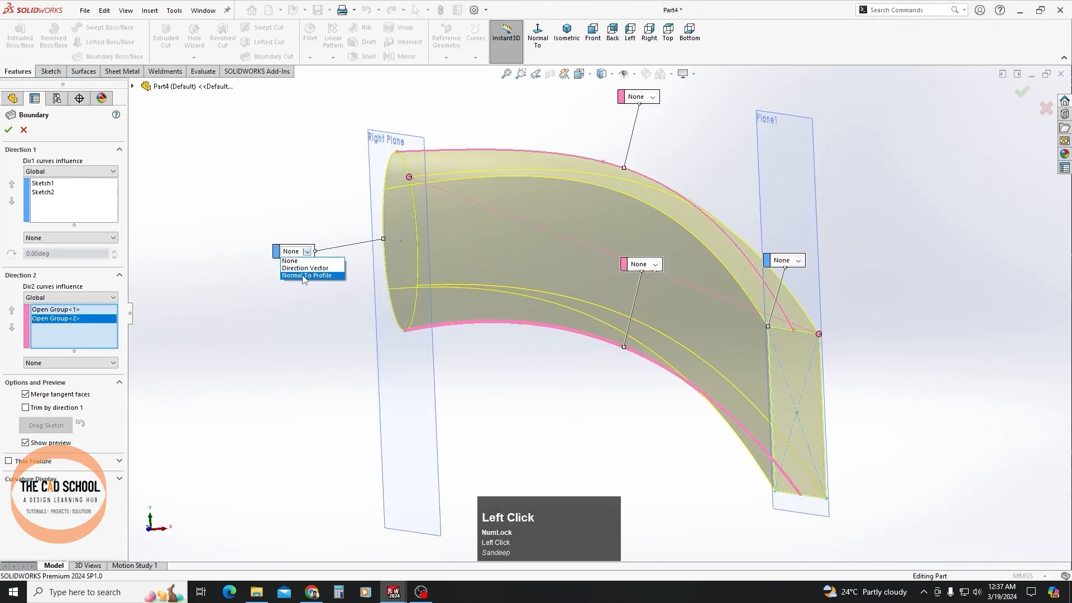
click(304, 275)
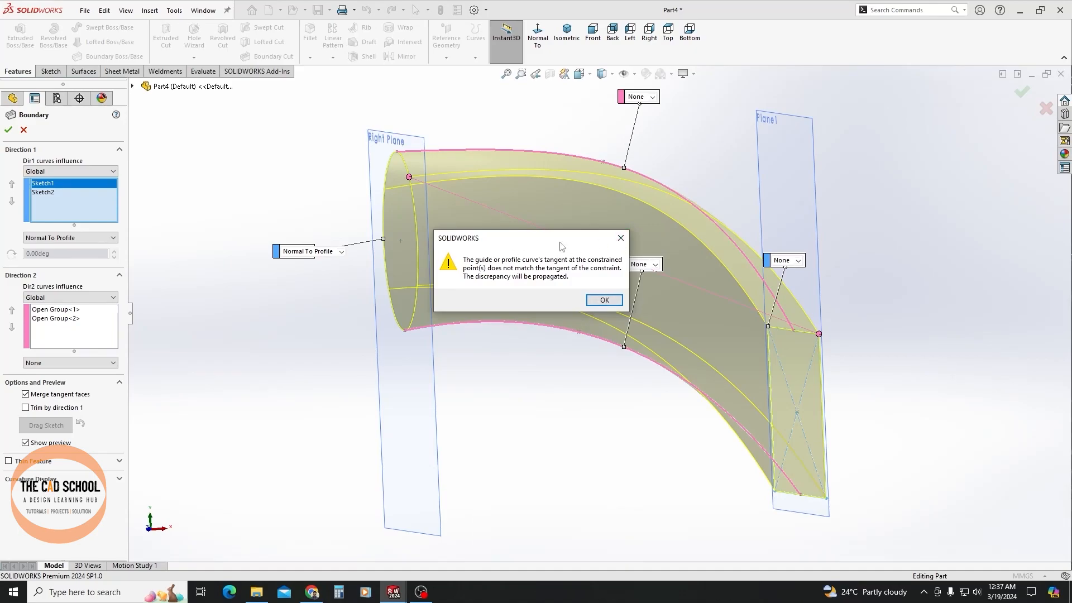
click(621, 240)
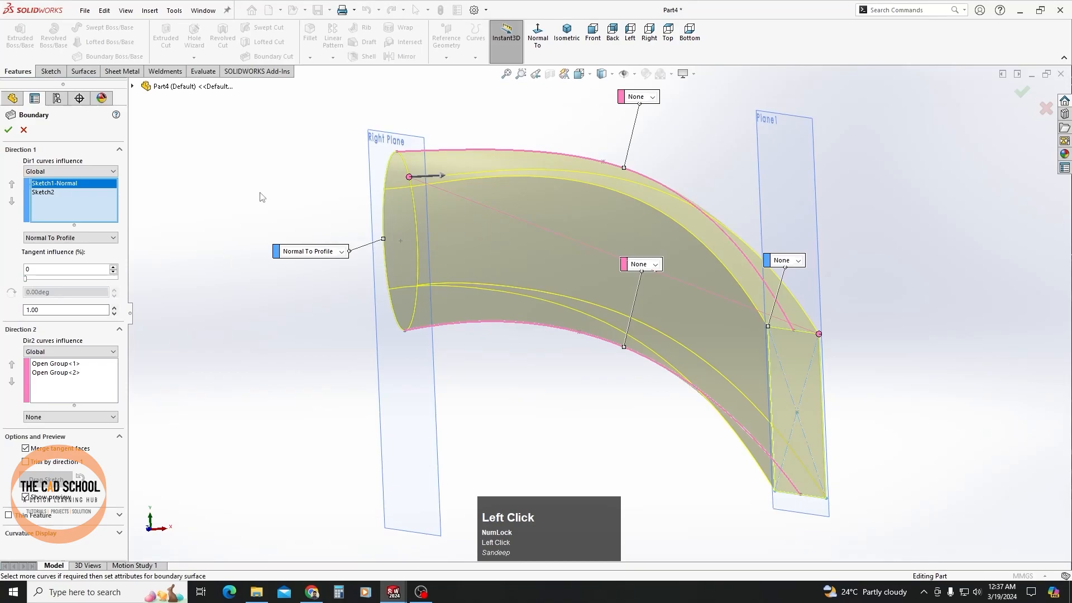
middle_drag(508, 339, 659, 358)
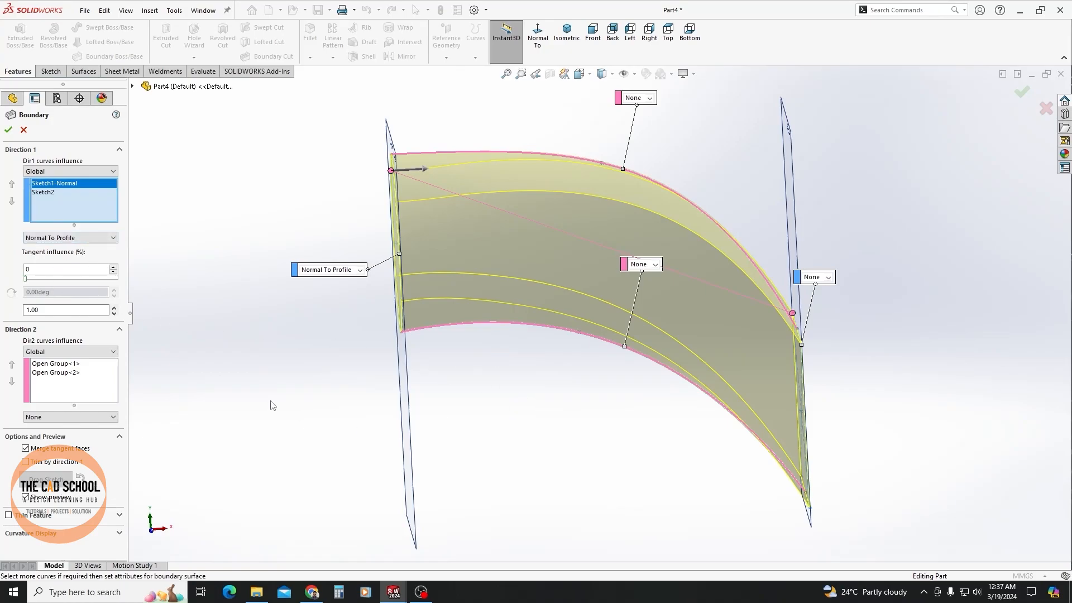
click(308, 388)
middle_drag(286, 327, 447, 287)
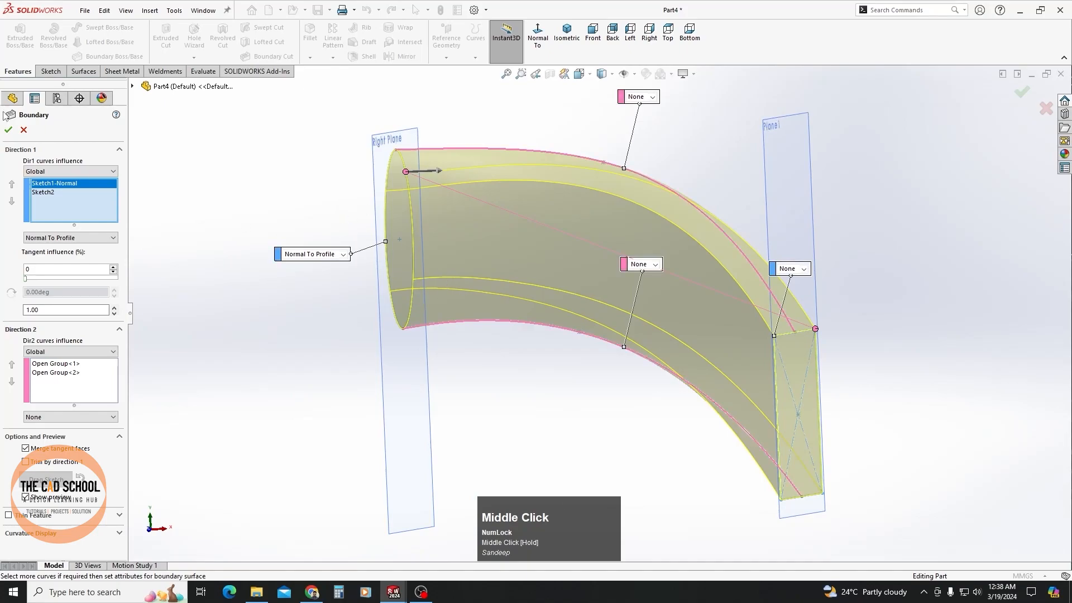
click(9, 130)
mouse_move(645, 419)
middle_down()
mouse_move(560, 399)
mouse_move(608, 370)
mouse_move(566, 336)
mouse_move(536, 332)
middle_up()
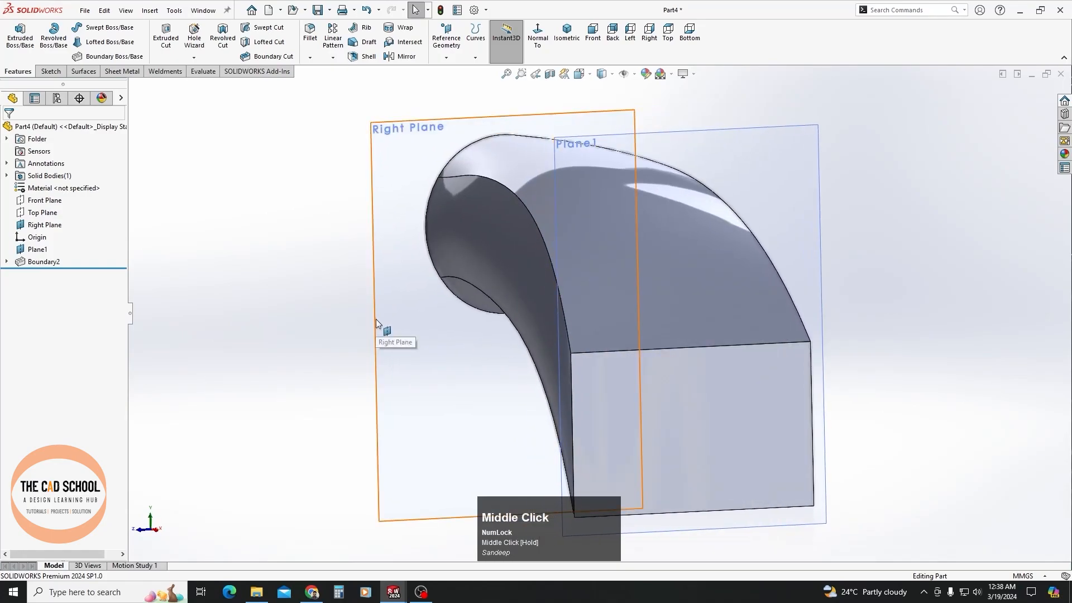
- Undo the boundary feature, the guide spline sketch and the rectangle sketch
key(ctrl+z)
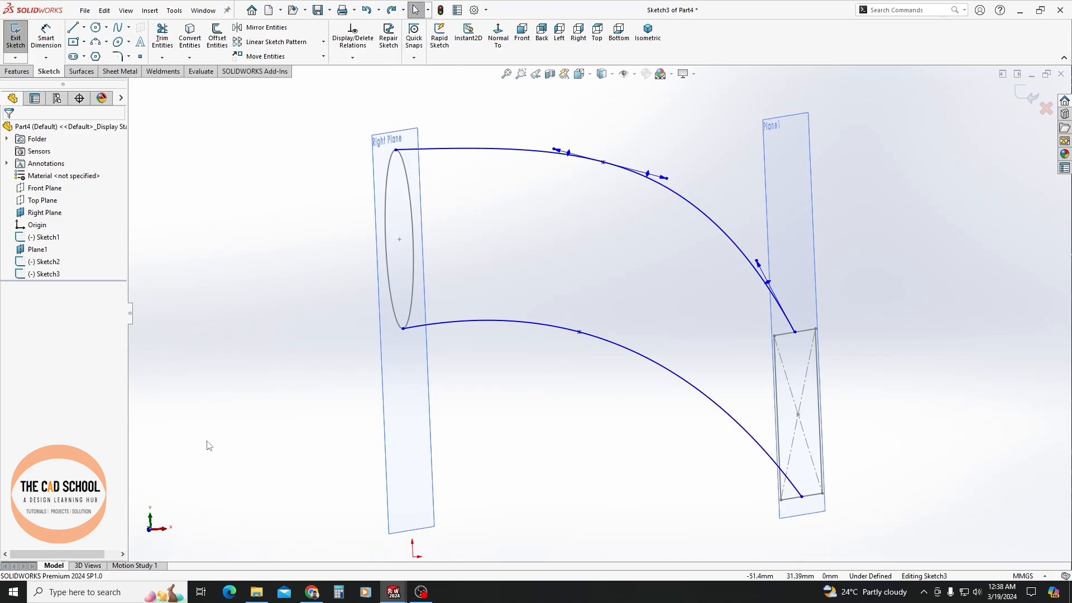
key(ctrl+z)
key(ctrl+z)
key(ctrl+z)
key(ctrl+z)
key(ctrl+z)
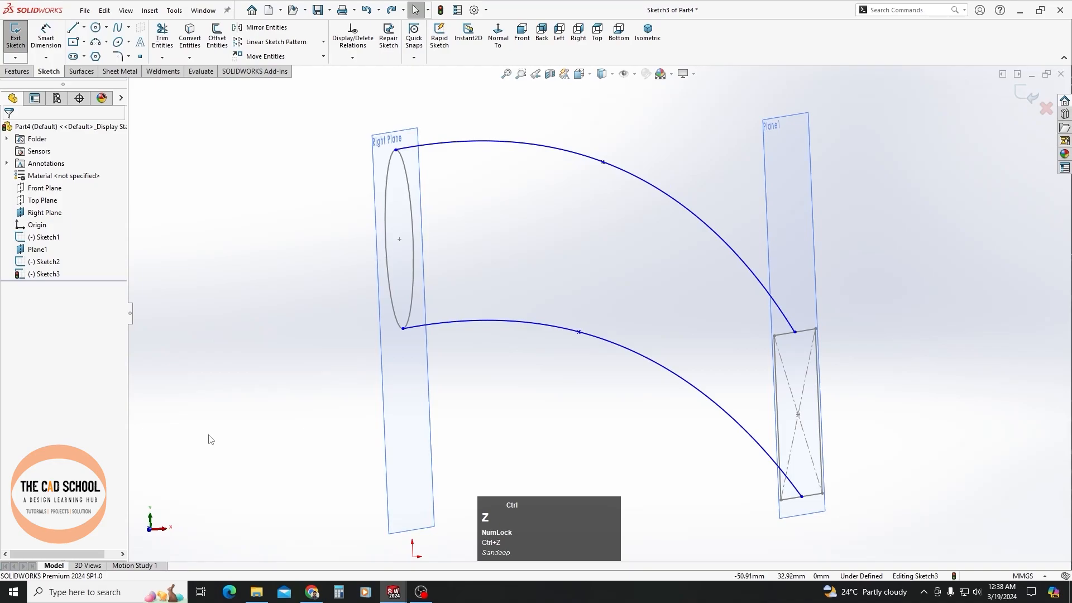
key(ctrl+z)
key(ctrl+z)
key(ctrl+z)
key(ctrl+z)
key(ctrl+z)
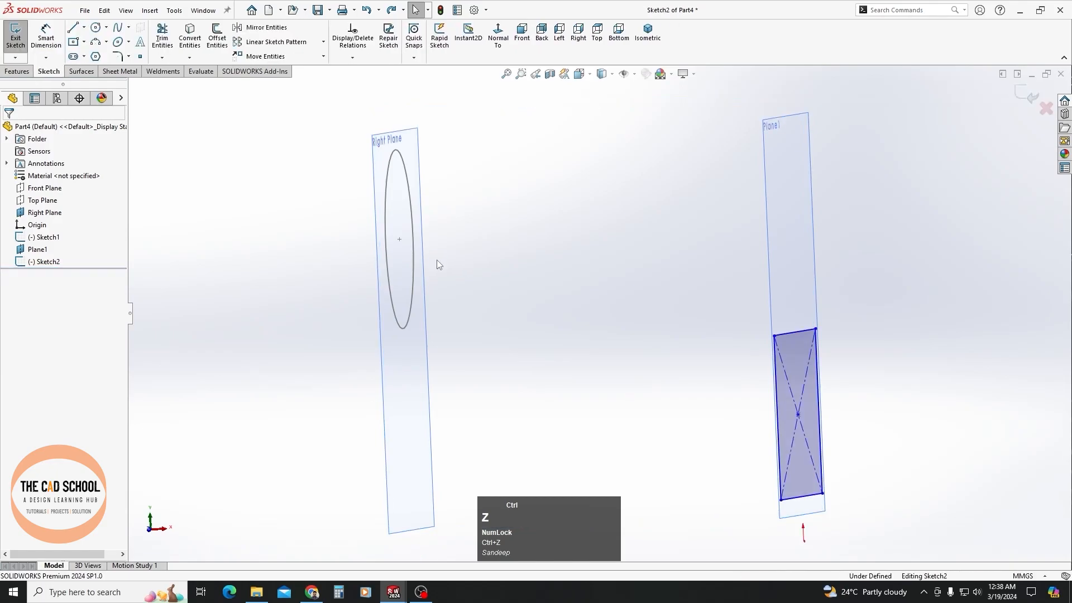
key(ctrl+z)
key(ctrl+z)
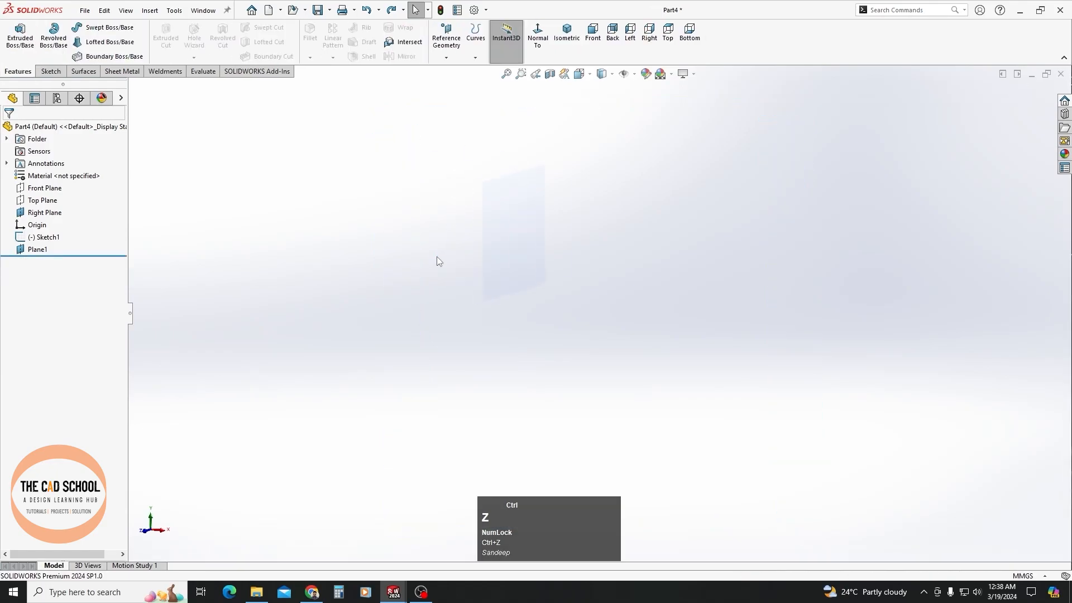
- Redo the rectangle sketch on Plane1 and exit the sketch
key(ctrl+y)
key(ctrl+y)
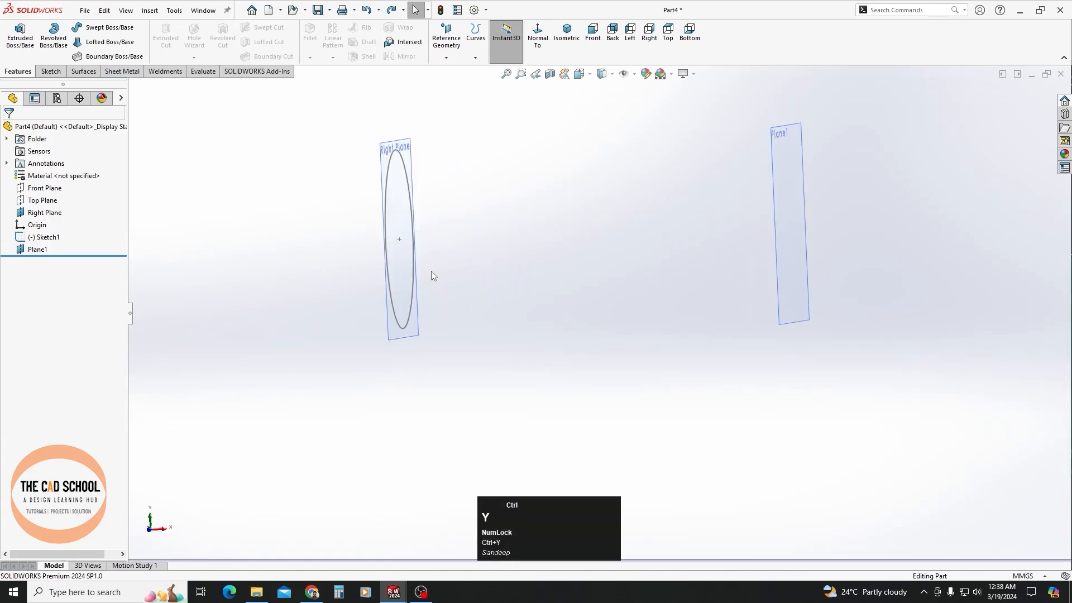
key(ctrl+y)
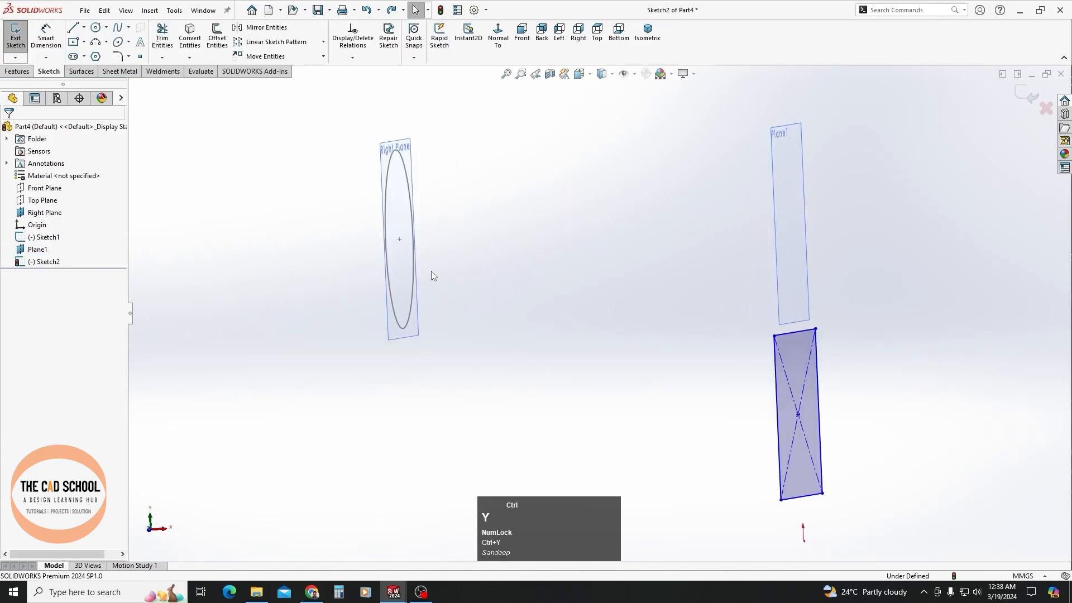
click(158, 130)
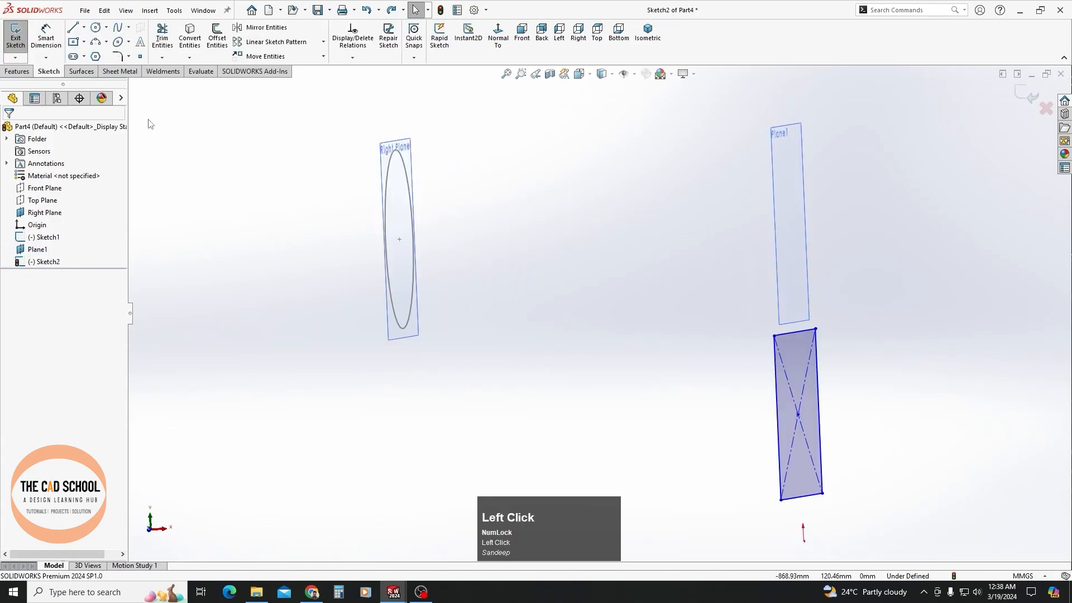
click(24, 49)
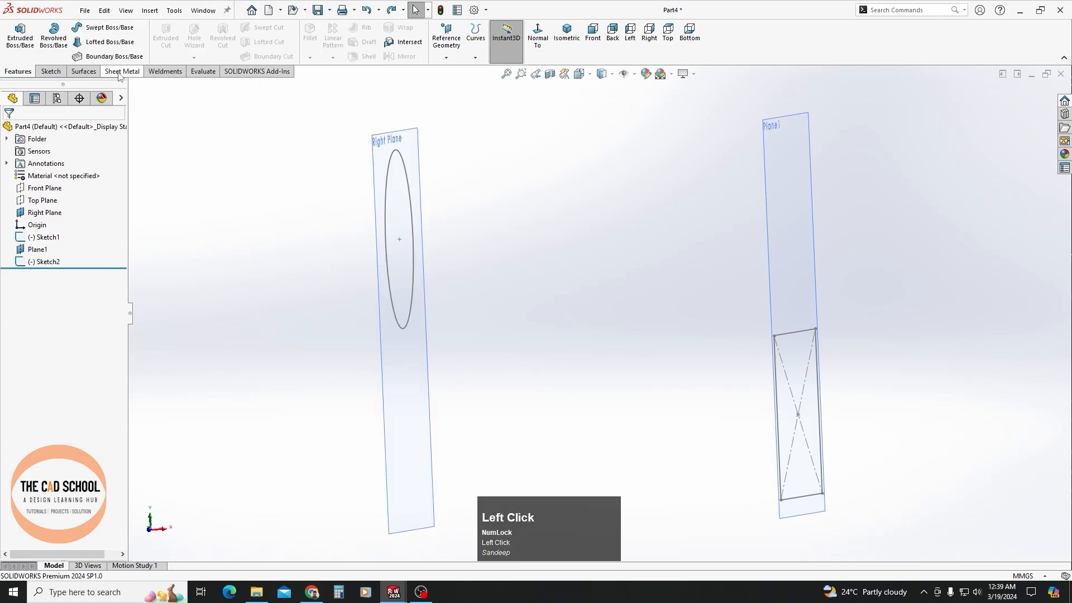
- Start a Boundary Boss/Base using the circle and the rectangle's upper edge as Direction 1 profiles, without Direction 2 curves
click(114, 55)
click(401, 158)
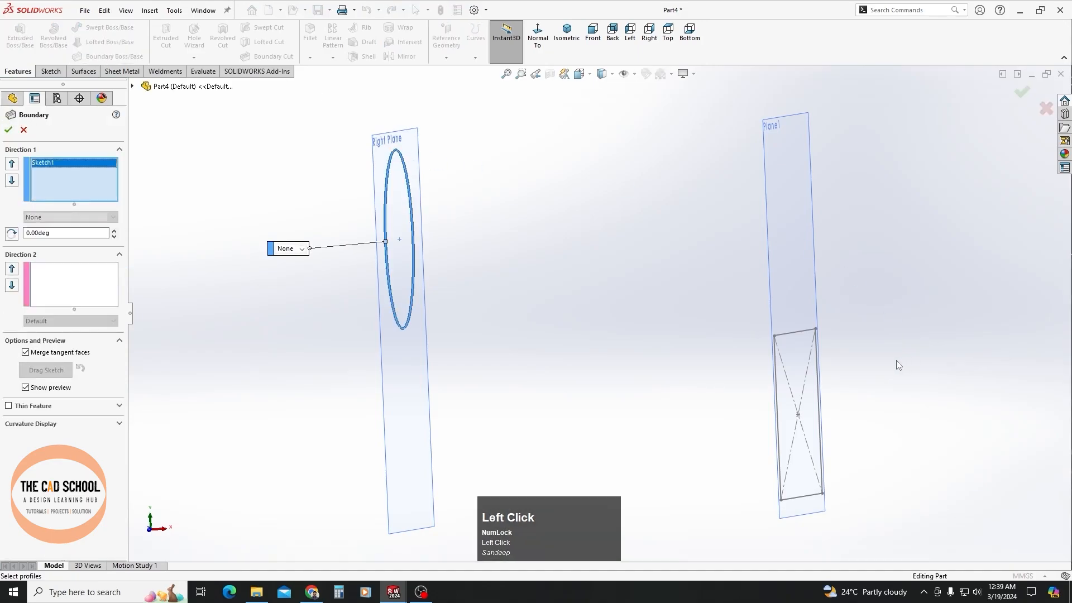
click(797, 334)
- Set both the circle and rectangle profiles' tangency to Normal To Profile and accept the boundary feature
middle_drag(602, 276, 302, 262)
click(301, 257)
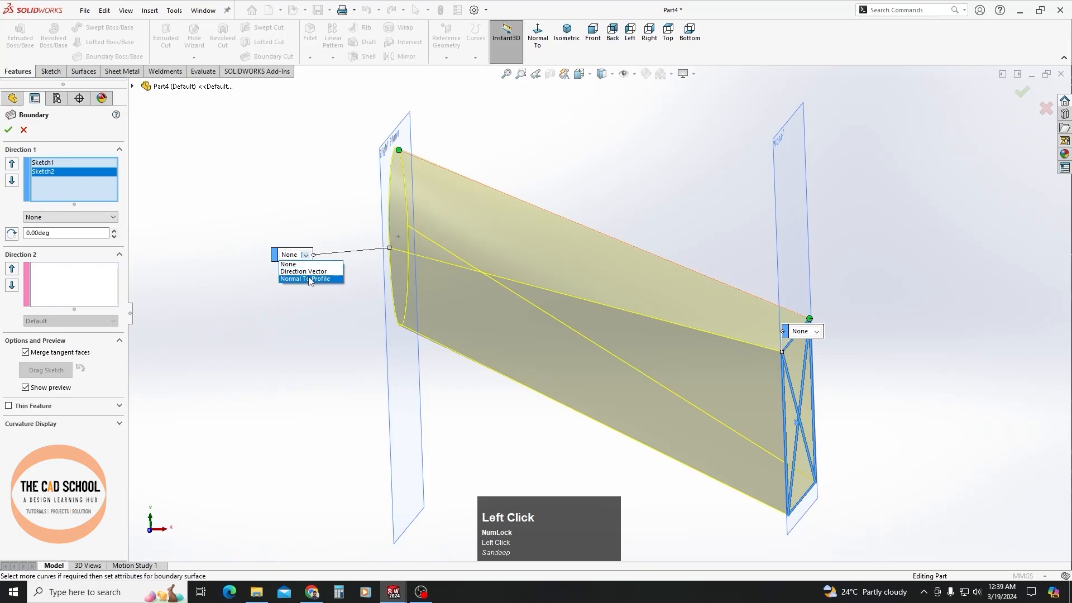
click(299, 282)
click(816, 331)
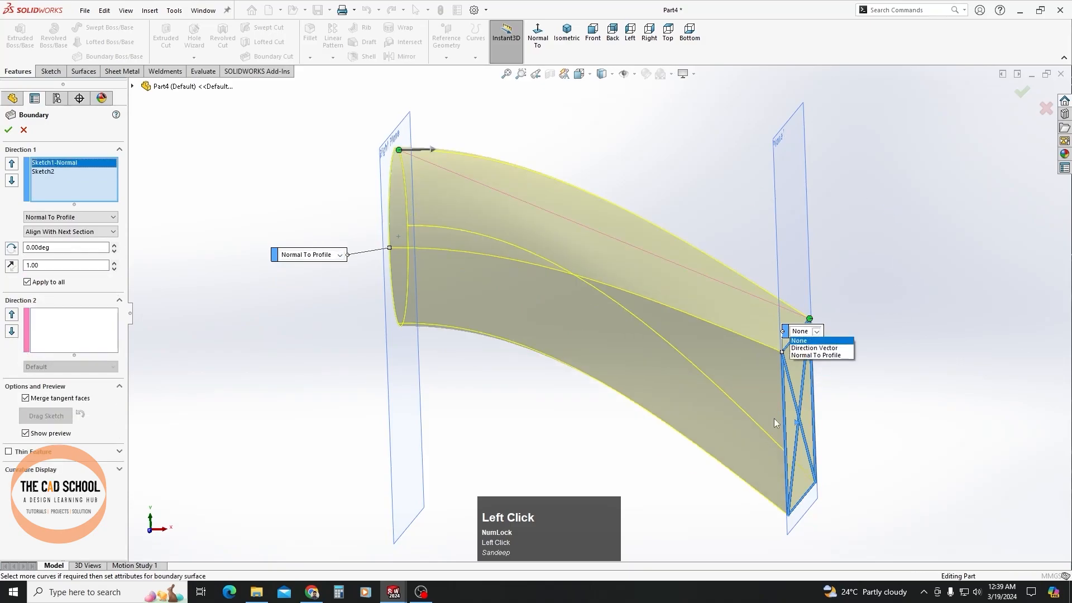
click(835, 361)
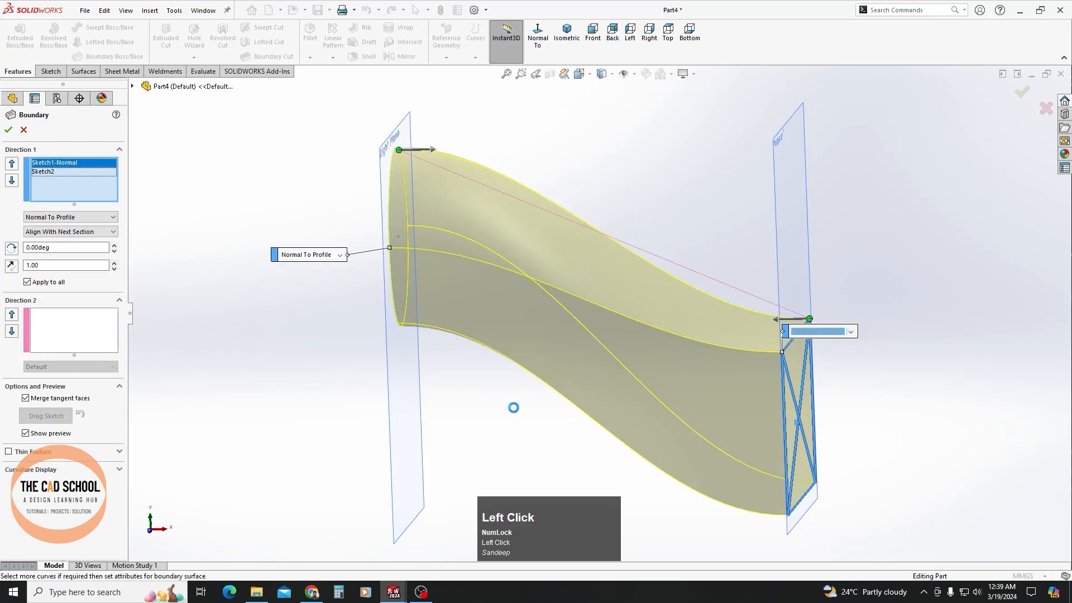
click(9, 127)
middle_drag(610, 183, 609, 271)
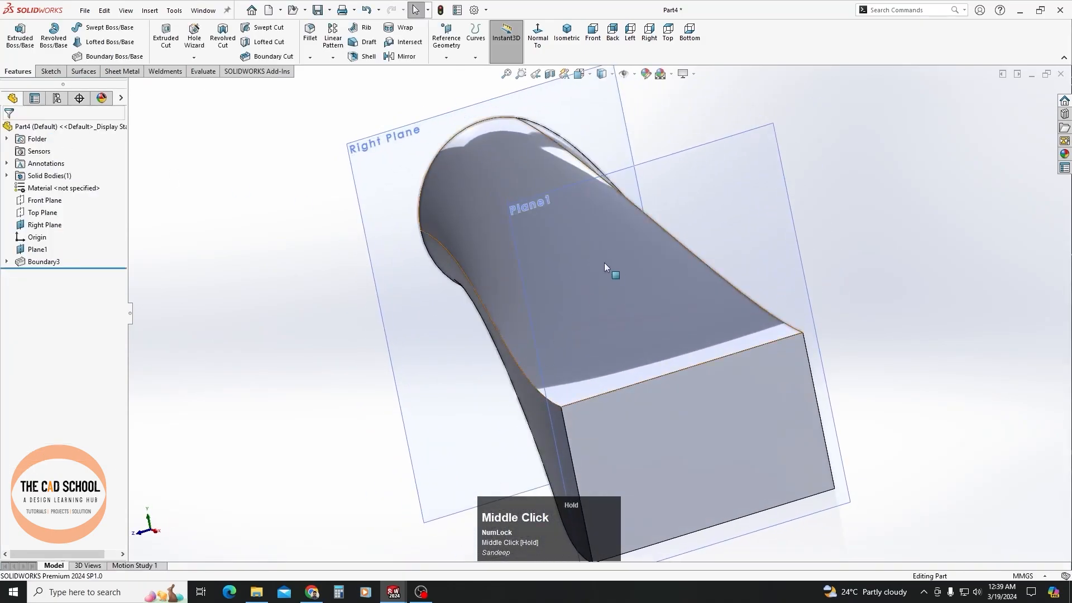
- Edit the boundary feature and shift the connector point along the circle towards the rectangle's matching corner
click(39, 260)
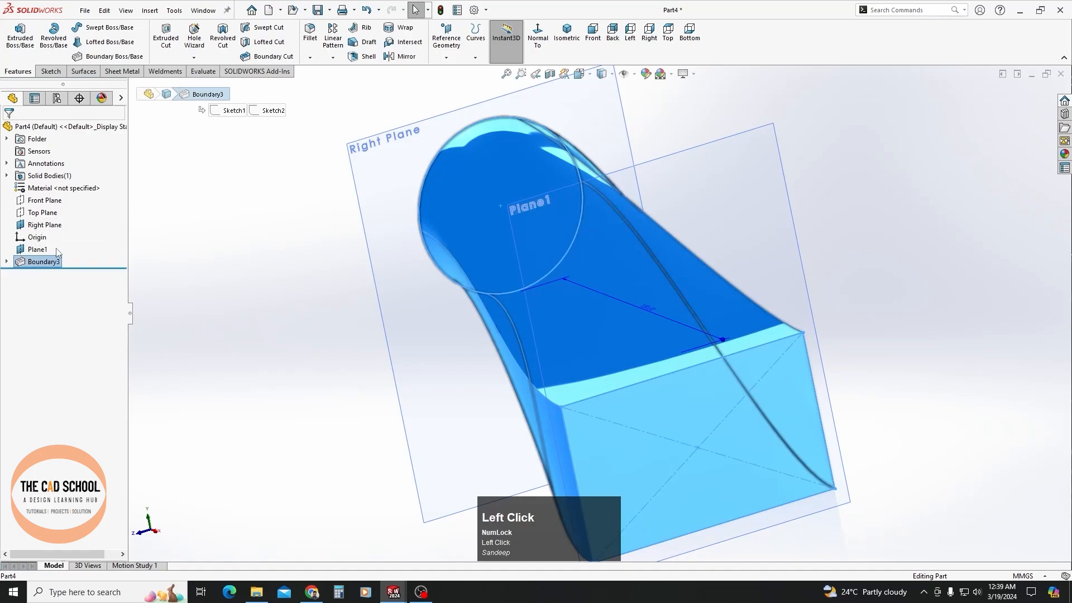
click(38, 260)
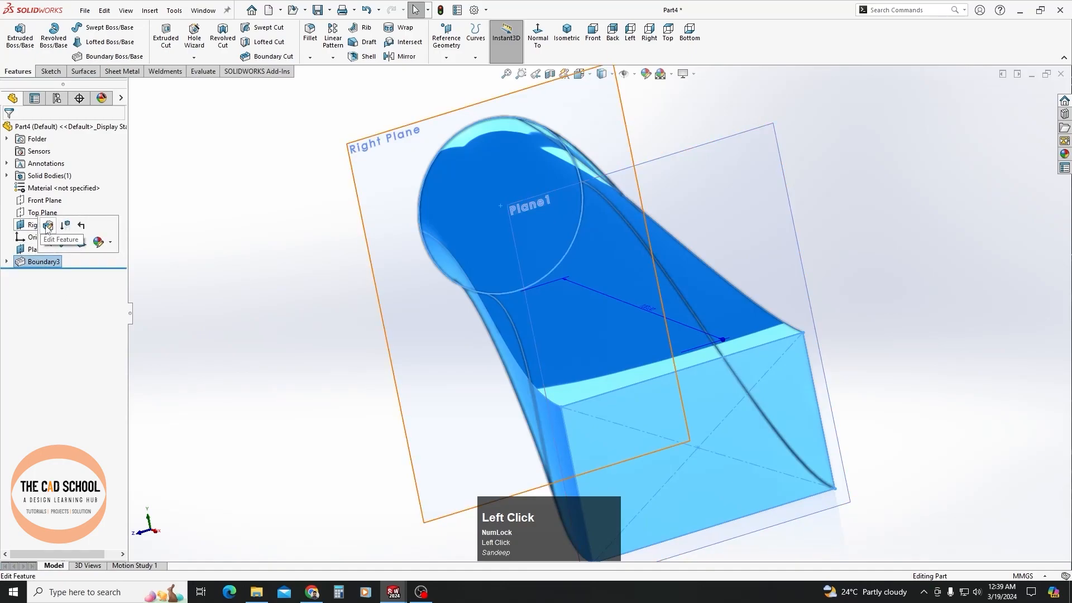
click(45, 225)
middle_drag(567, 179, 587, 101)
drag(561, 96, 606, 112)
middle_drag(657, 441, 668, 168)
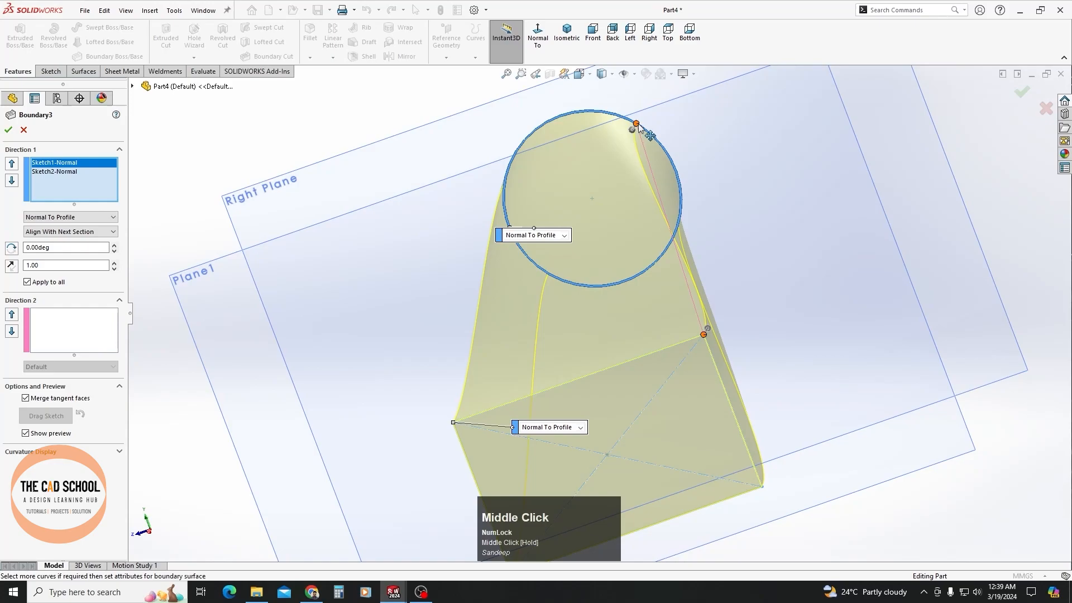
- Fine-tune the circle's connector point in the top view and accept the edited boundary feature
middle_drag(573, 263, 598, 338)
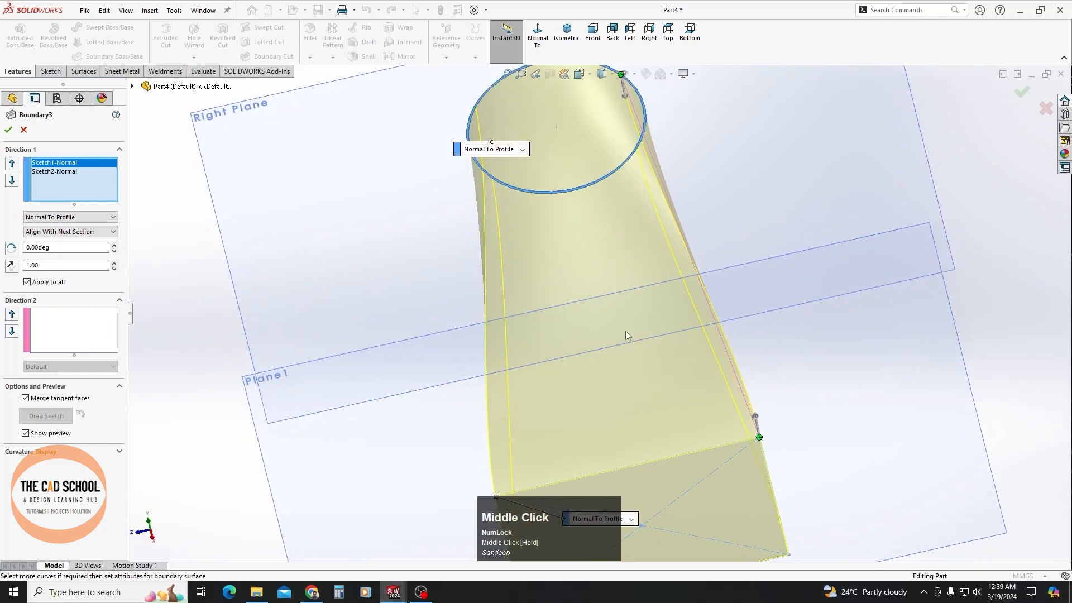
click(669, 34)
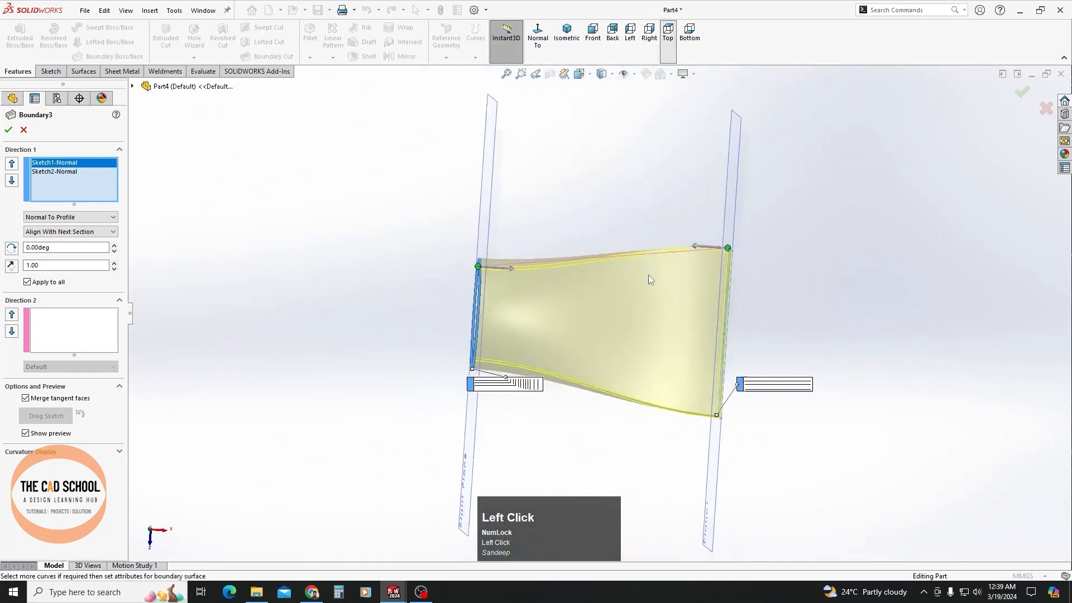
scroll(531, 269, up, 2)
scroll(624, 318, down, 3)
scroll(624, 318, down, 1)
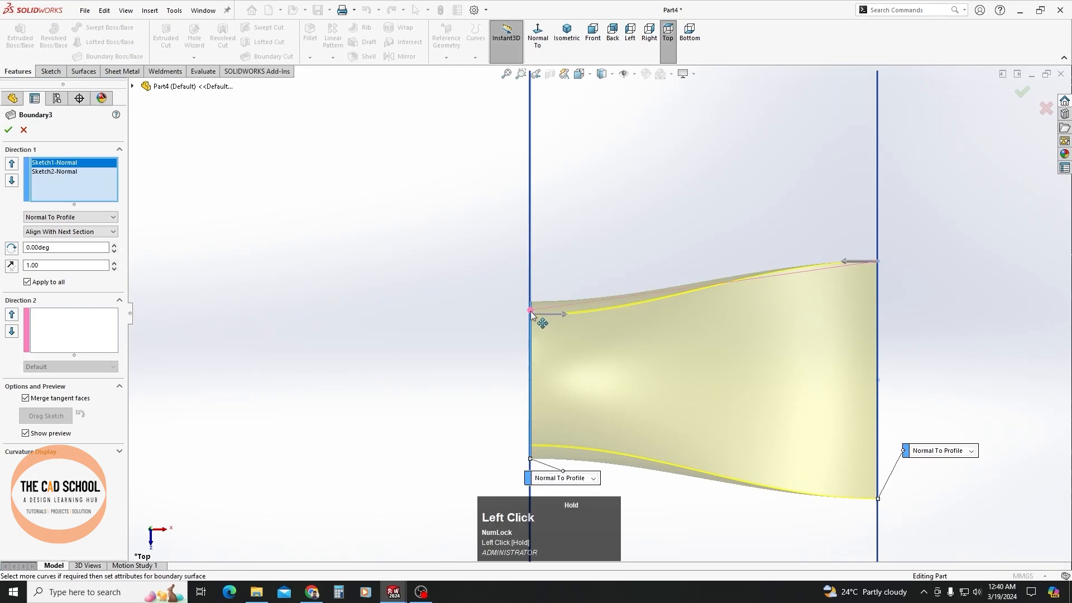
drag(530, 310, 530, 308)
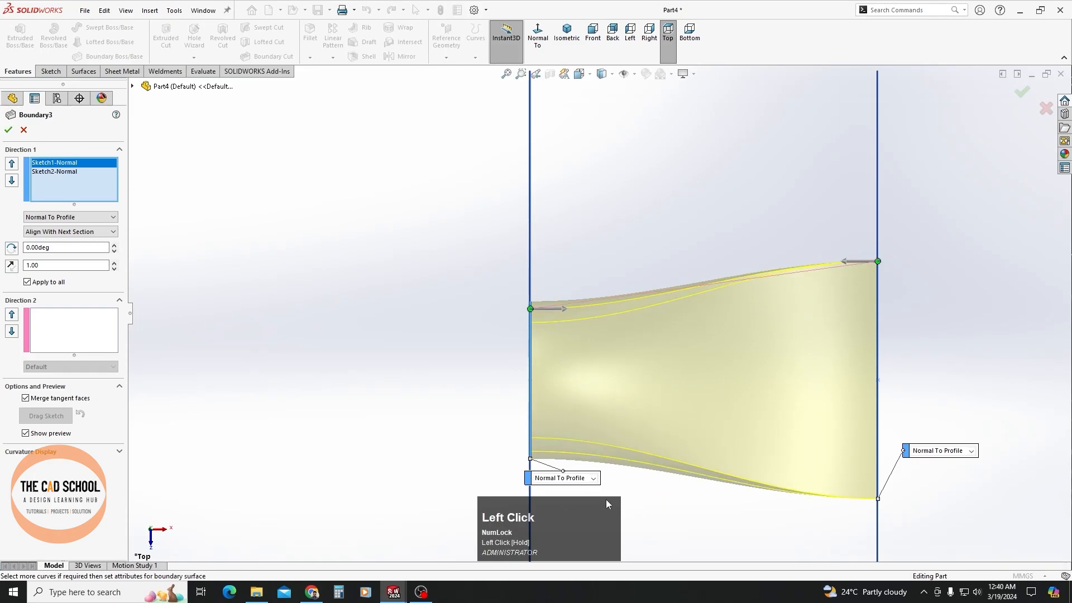
click(8, 130)
scroll(610, 258, up, 1)
middle_drag(602, 434, 579, 437)
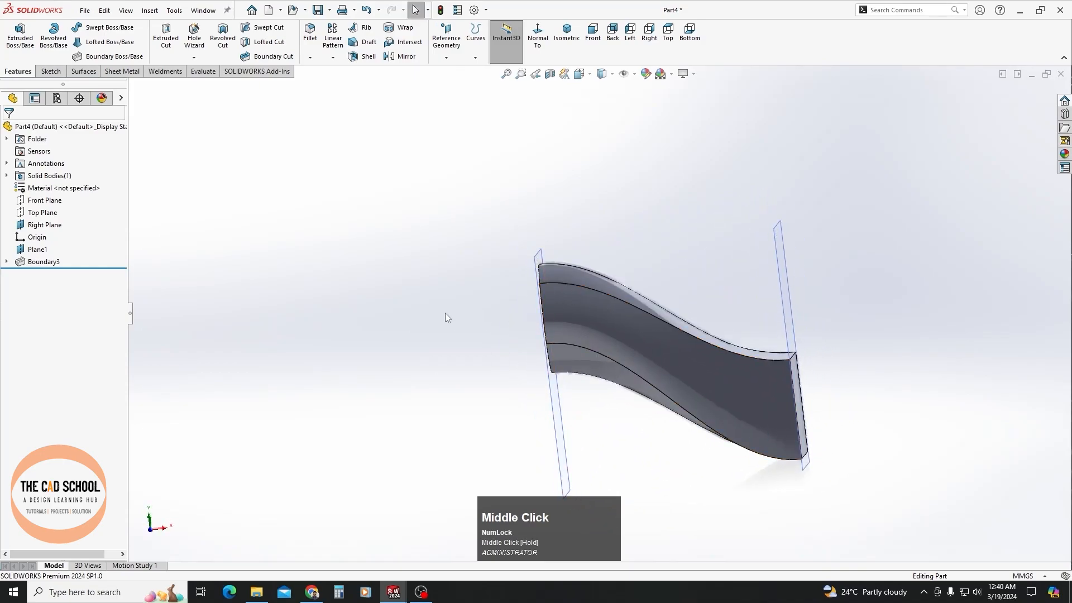
- Sketch a concentric circle with a radius of about 19.54 mm on the solid's circular end face
middle_drag(666, 414, 578, 300)
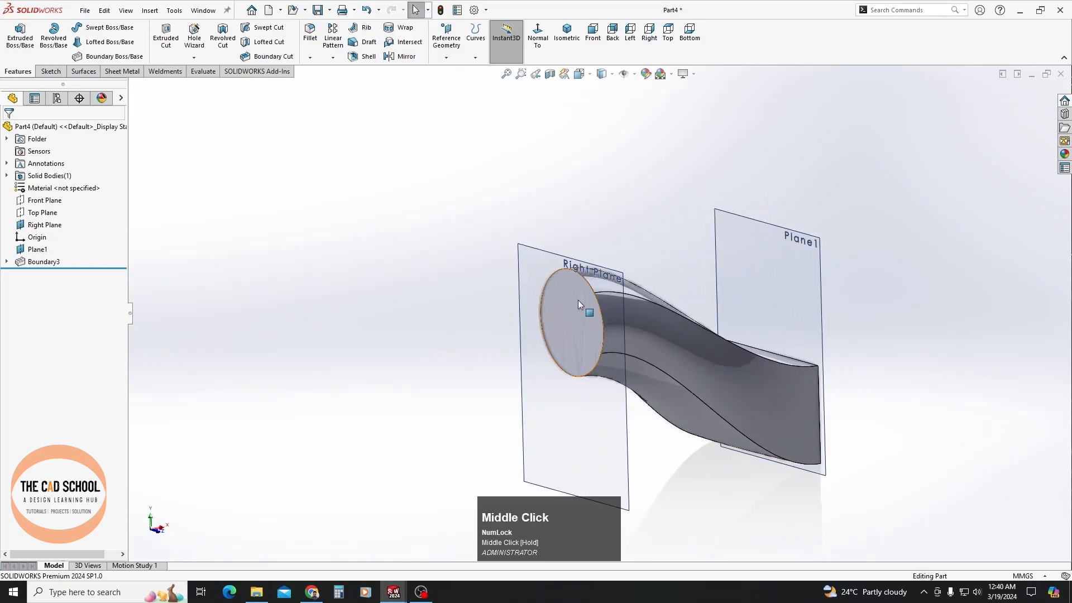
click(564, 301)
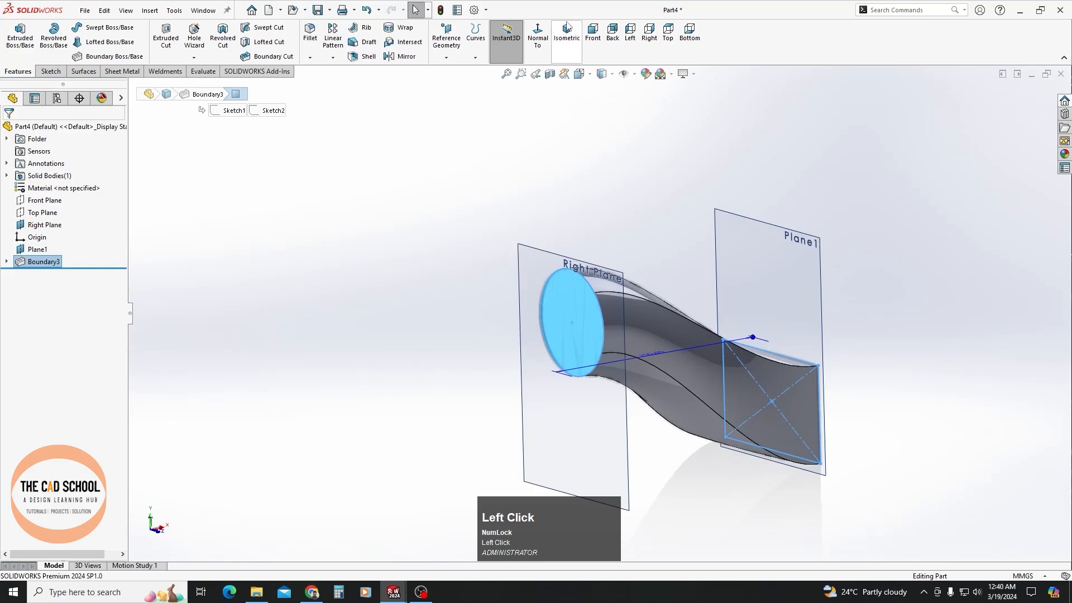
click(545, 39)
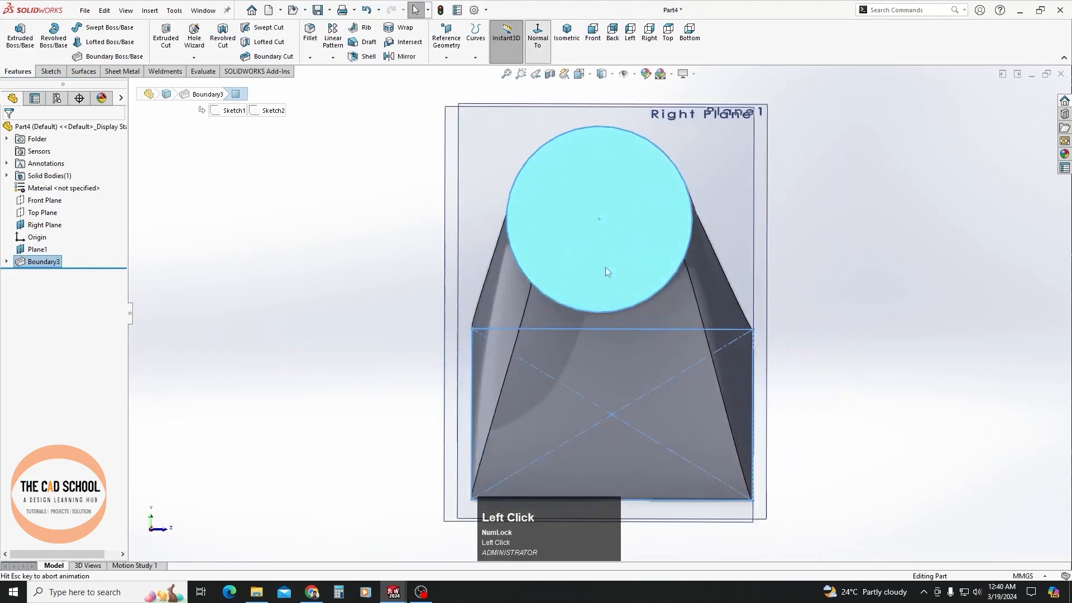
click(49, 72)
click(97, 27)
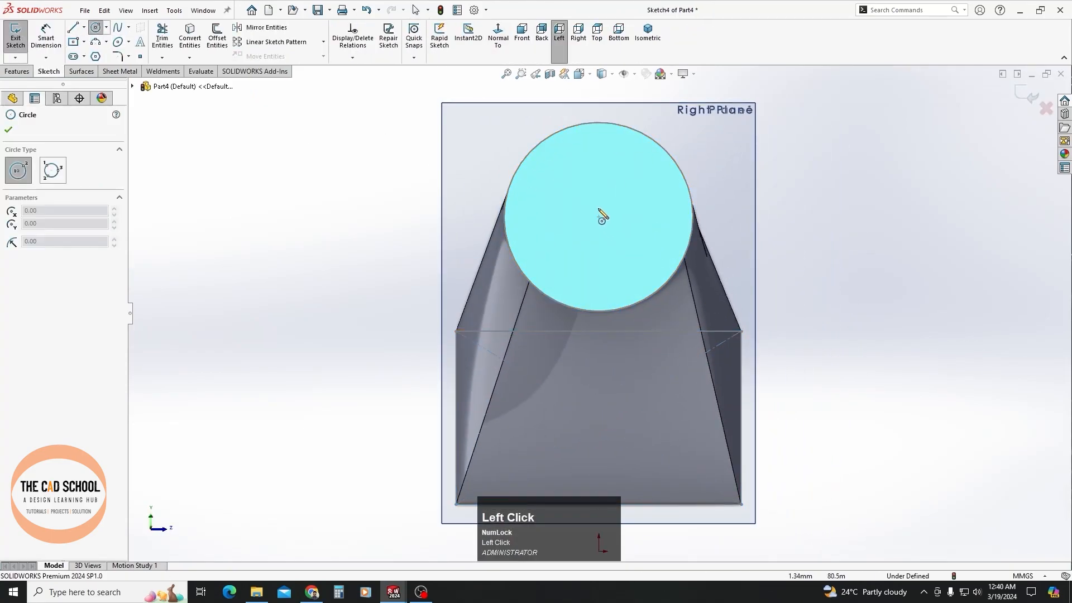
click(599, 217)
click(642, 289)
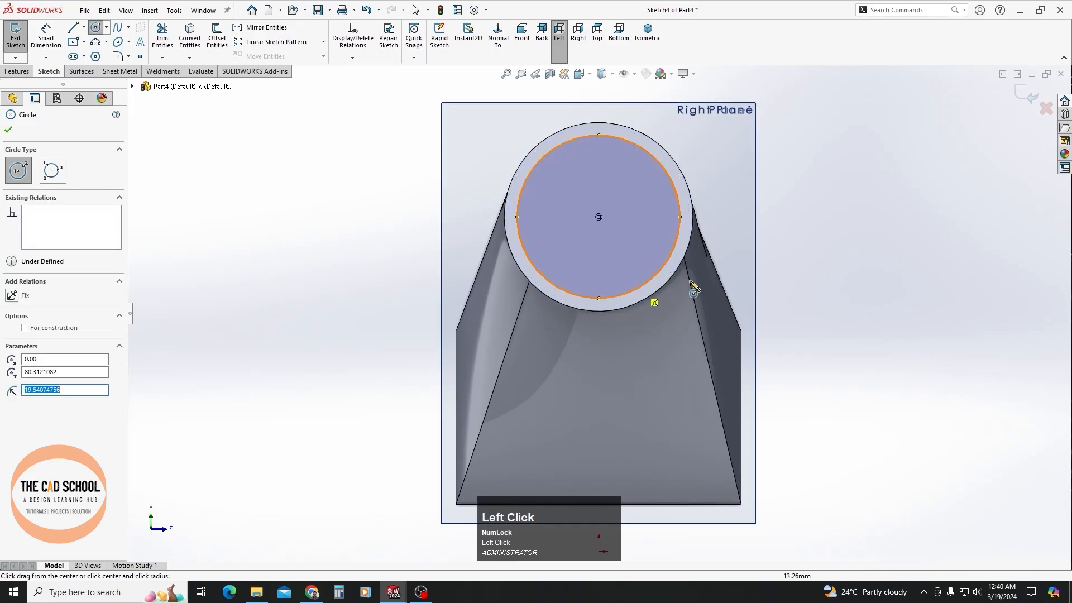
click(8, 132)
- Finish the circle sketch and sketch a center rectangle of about 63 by 37 mm on Plane1, centered inside the solid's rectangular end face
middle_drag(687, 172, 752, 260)
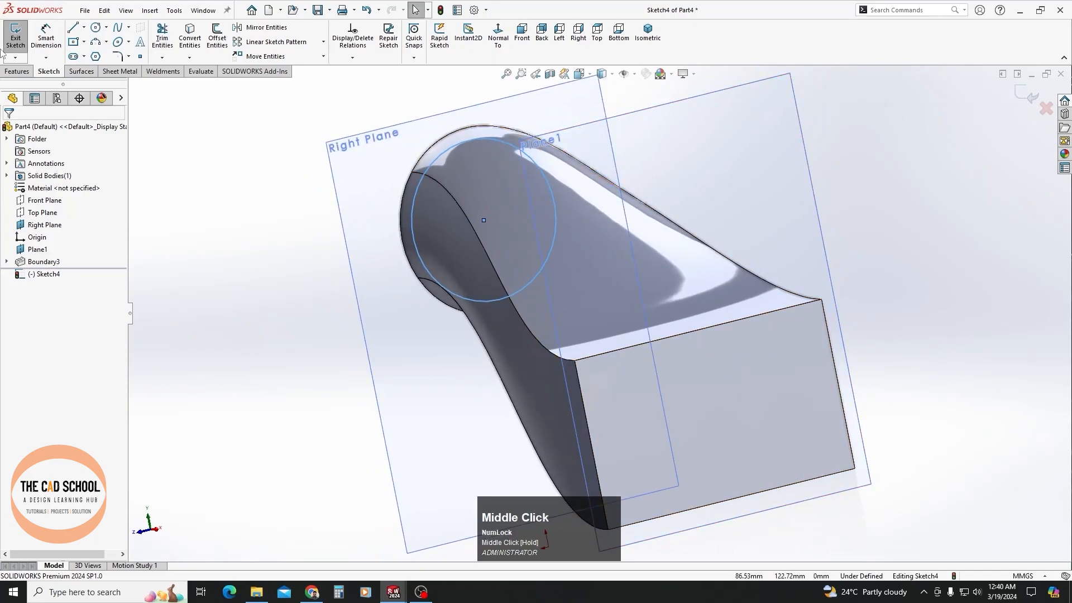
click(741, 146)
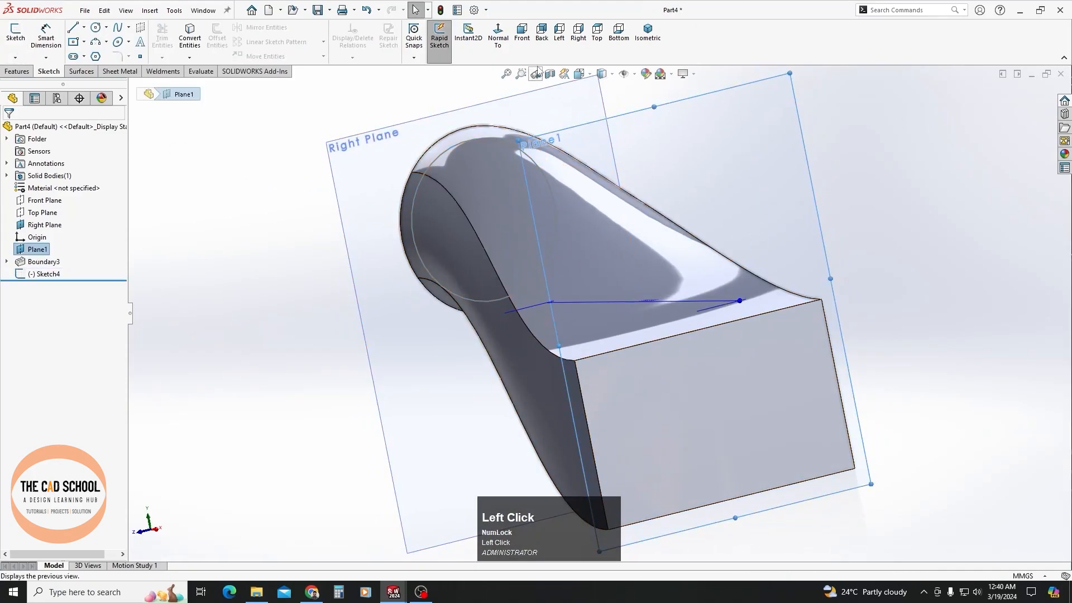
click(497, 34)
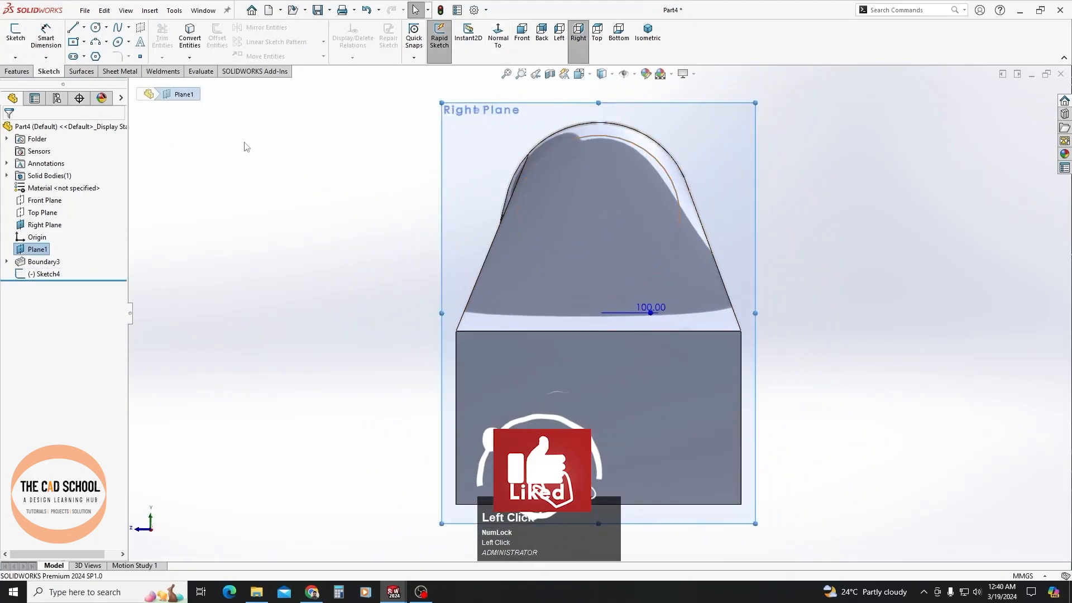
click(73, 42)
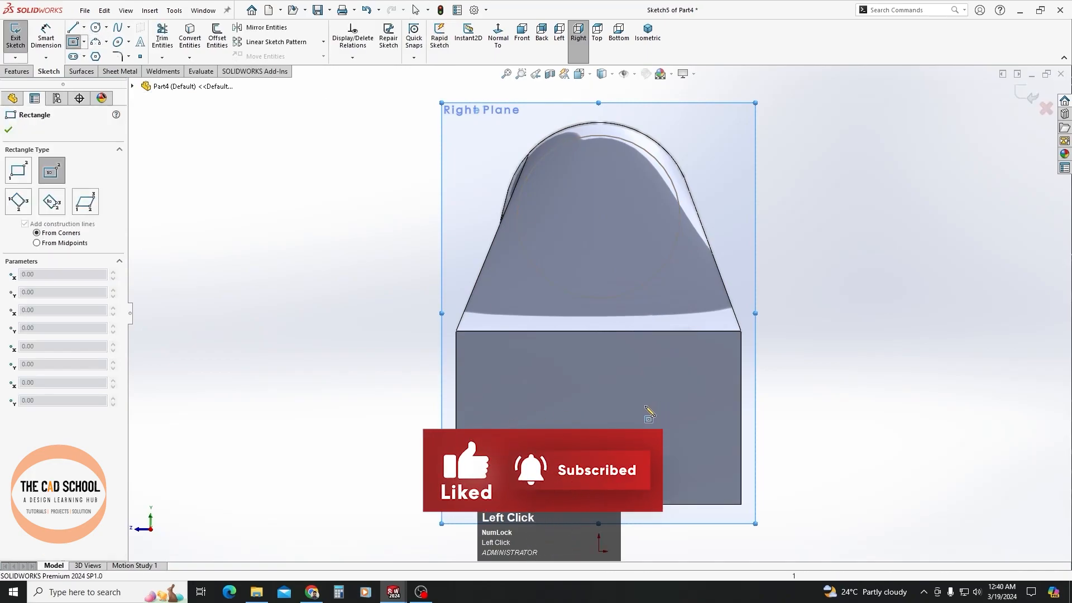
click(597, 419)
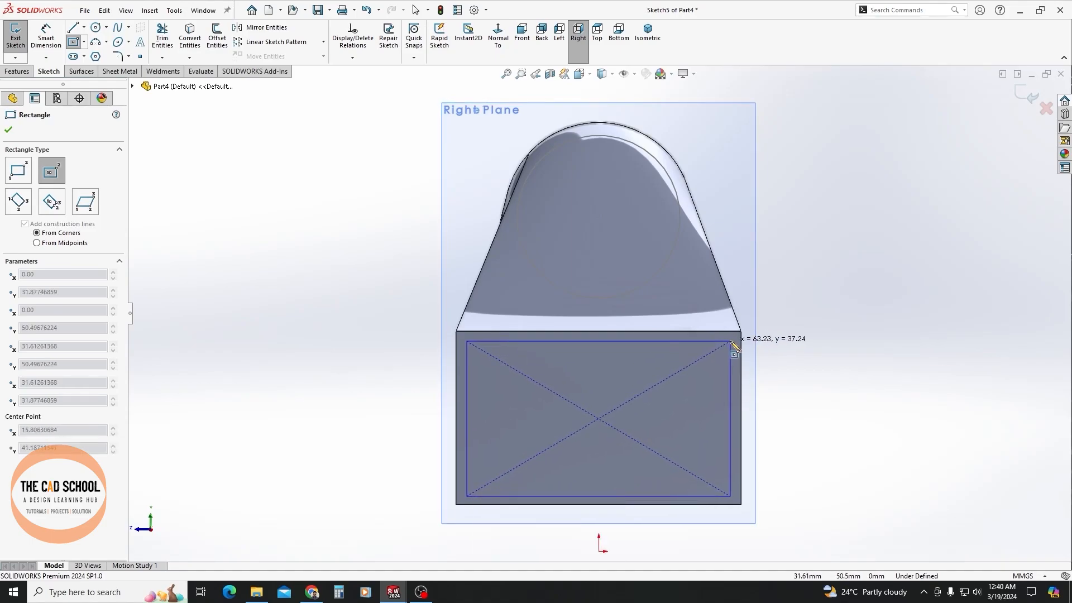
click(730, 340)
click(9, 130)
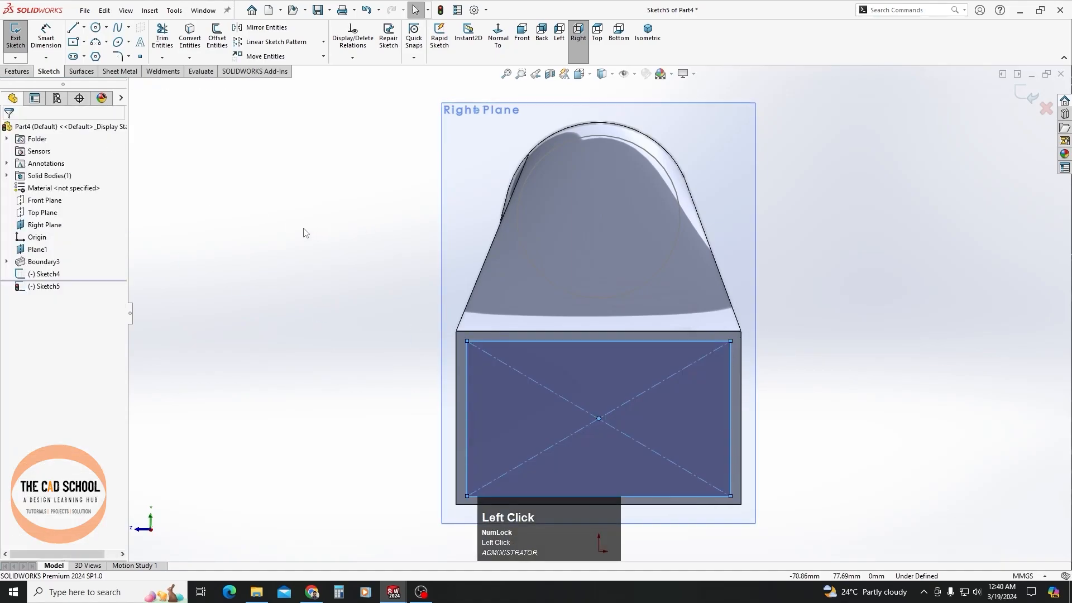
- Dismiss the save reminder and exit the inner rectangle sketch
middle_drag(652, 303, 674, 383)
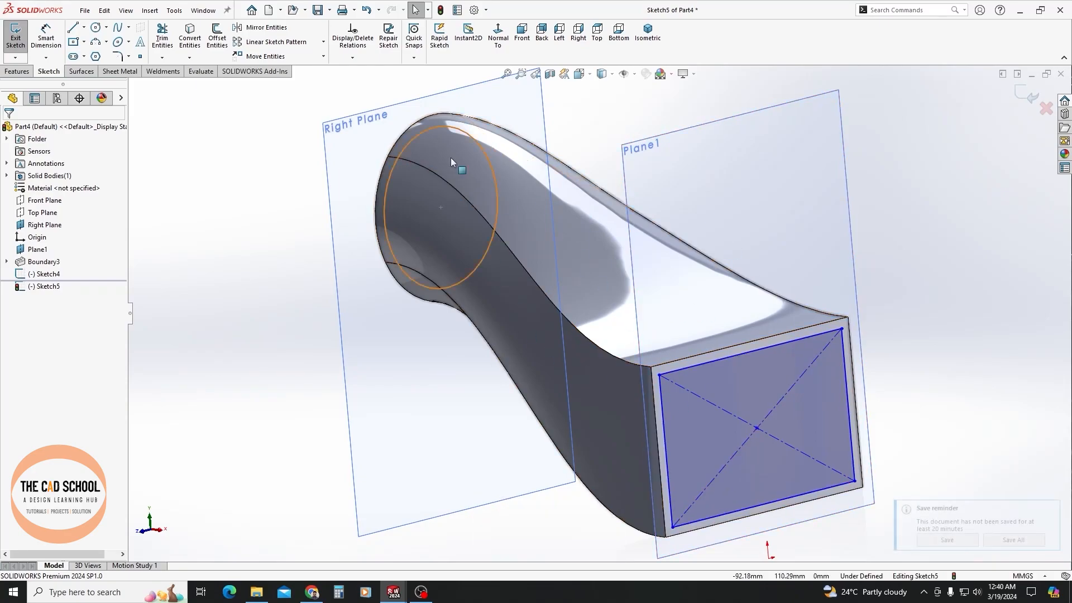
middle_drag(404, 276, 329, 223)
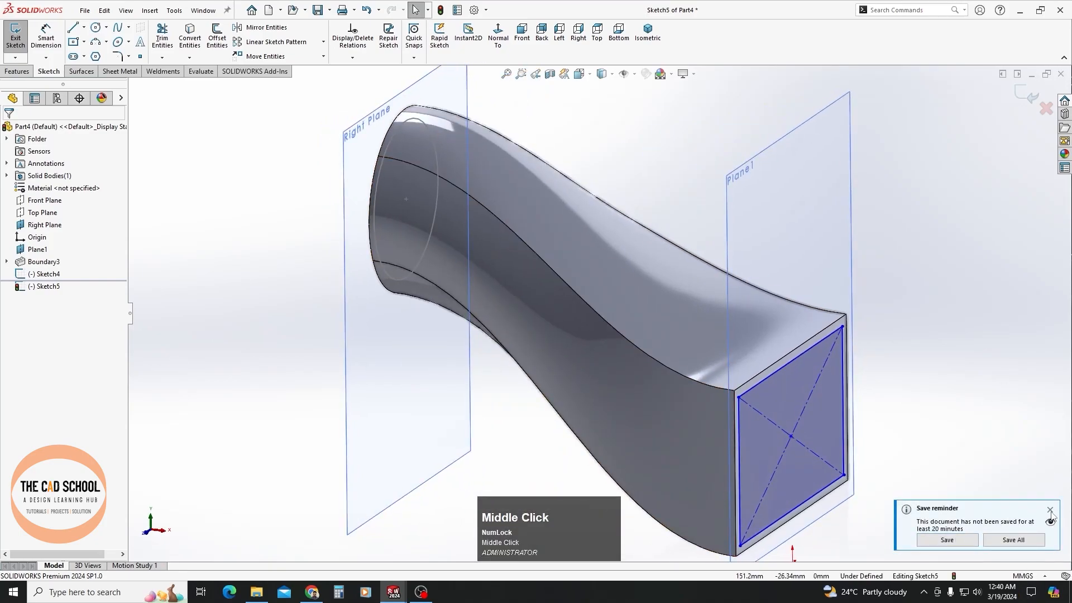
click(1050, 511)
middle_drag(309, 311, 330, 150)
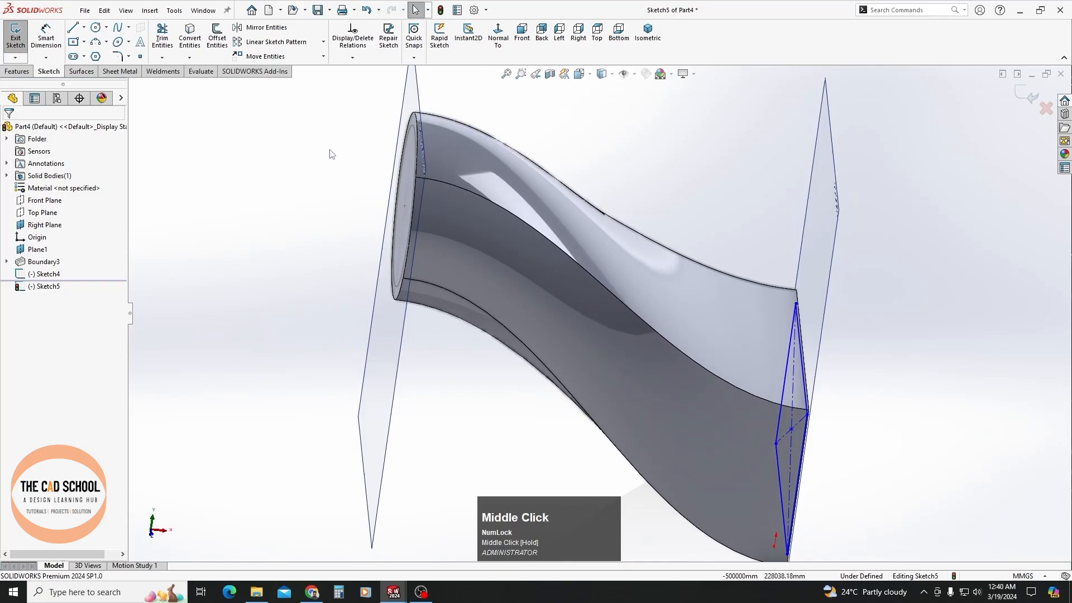
click(190, 46)
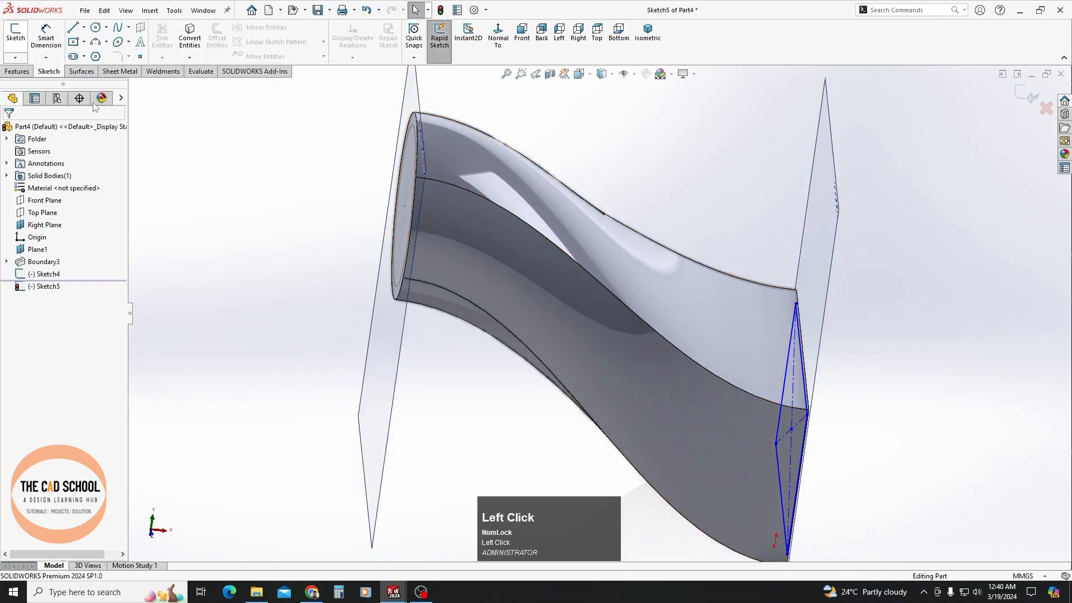
- Start a Boundary Cut with the inner circle and inner rectangle sketches as the Direction 1 profiles
click(23, 72)
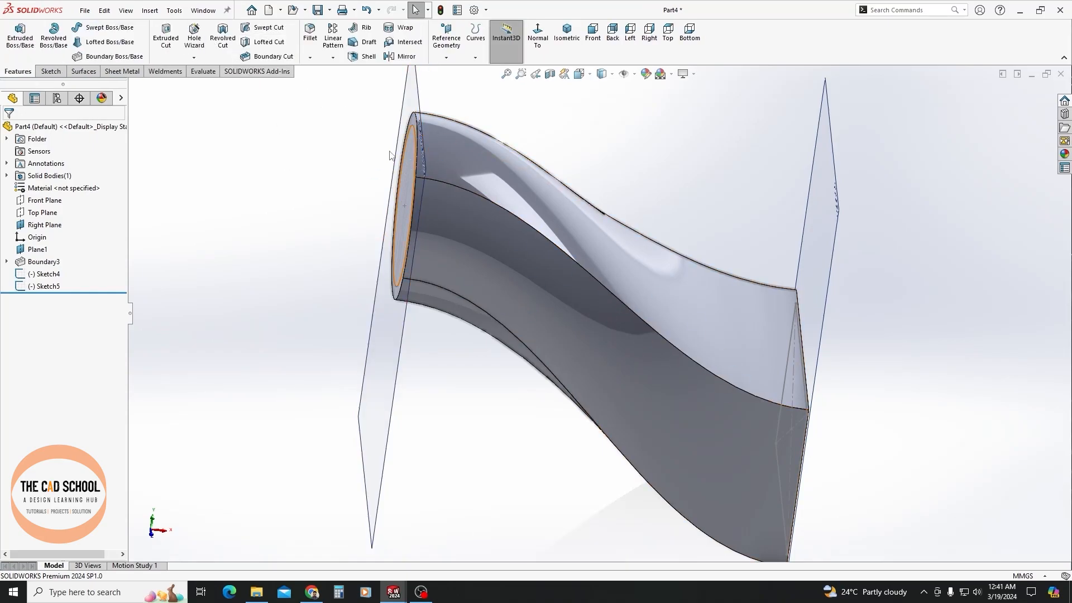
click(259, 57)
middle_drag(489, 353, 465, 164)
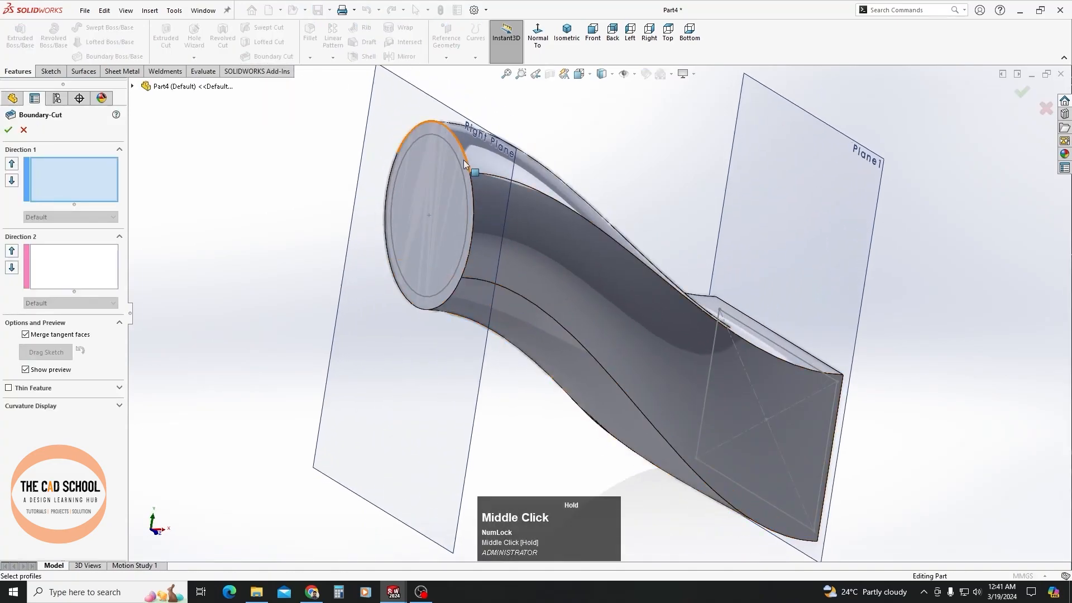
click(442, 142)
click(826, 369)
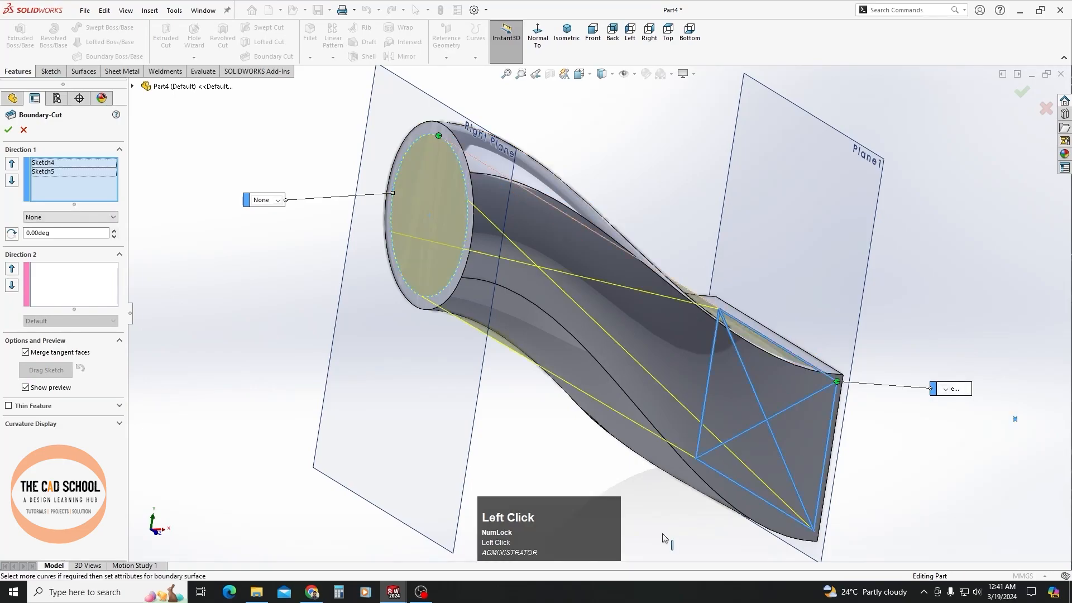
- Shift the cut's connector point along the inner circle to align with the matching rectangle corner, fine-tuning it in the top view
mouse_move(569, 363)
middle_down()
mouse_move(502, 322)
mouse_move(502, 407)
mouse_move(511, 396)
mouse_move(459, 294)
middle_up()
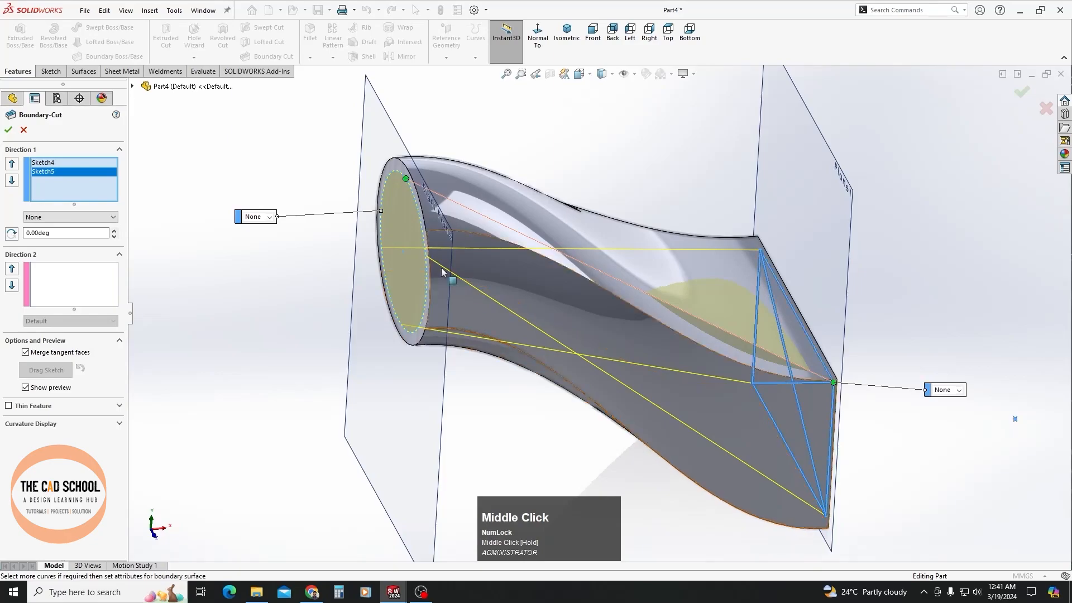
drag(406, 179, 426, 226)
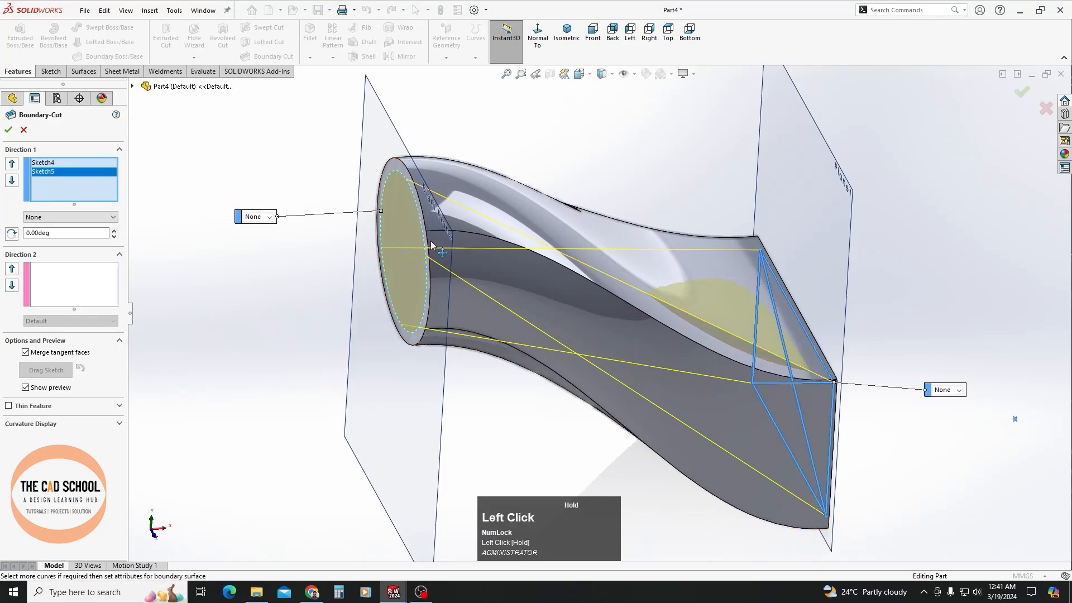
drag(443, 262, 443, 264)
middle_drag(601, 303, 580, 391)
click(667, 31)
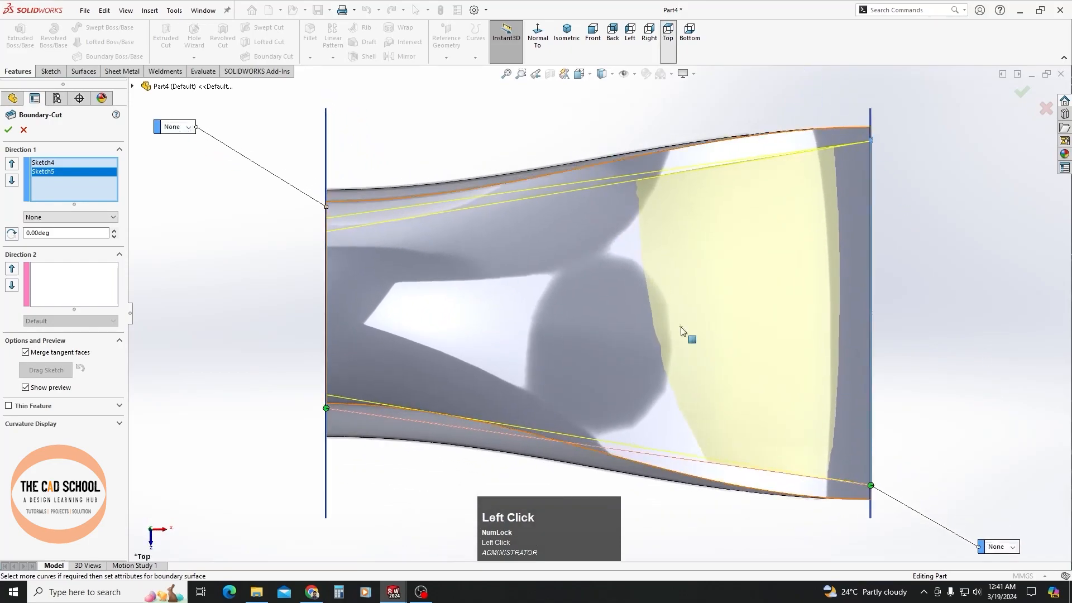
click(327, 411)
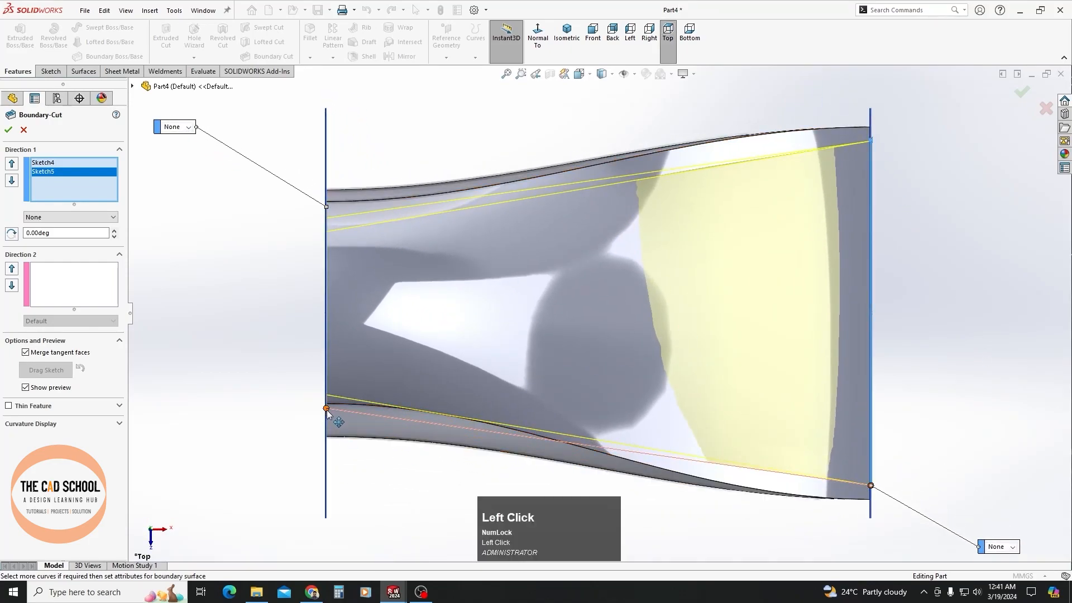
drag(328, 419, 326, 418)
- Set the tangency of both cut profiles to Normal To Profile and accept the boundary cut
middle_drag(524, 381, 440, 211)
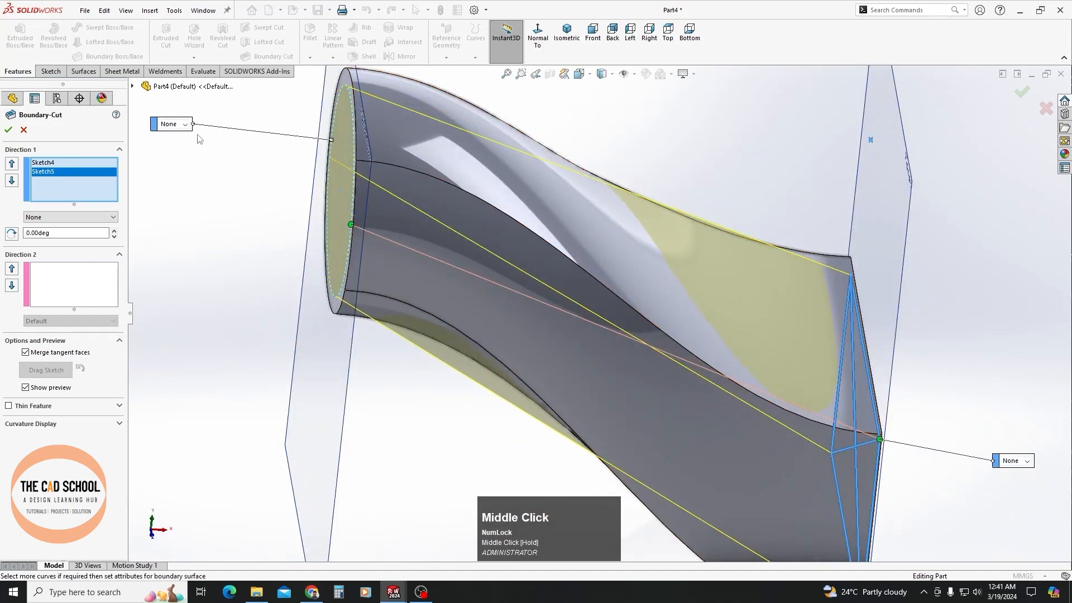
click(180, 148)
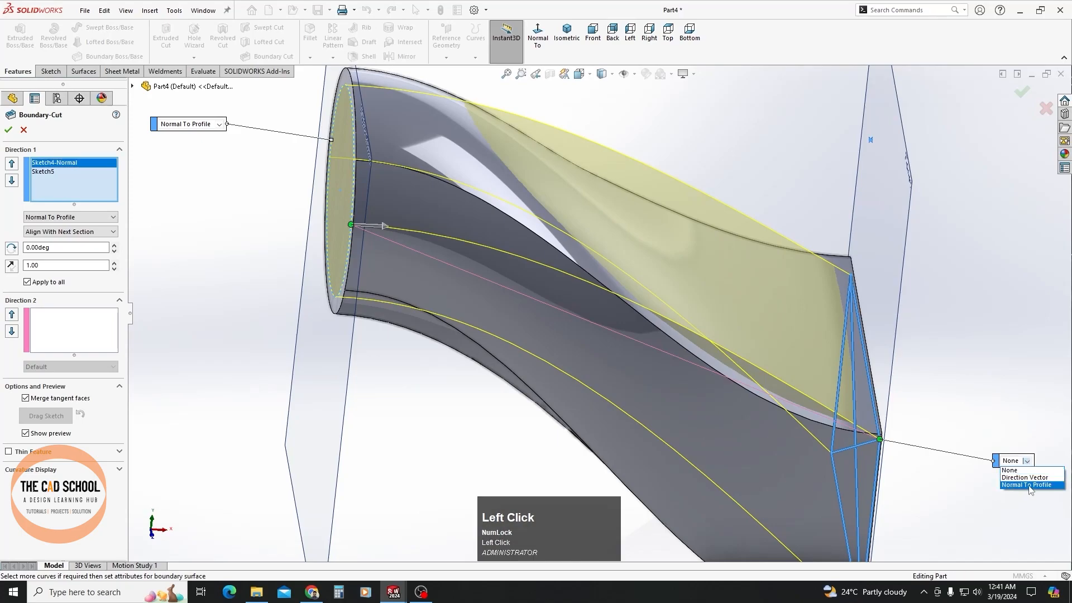
click(1027, 485)
mouse_move(674, 221)
middle_down()
mouse_move(651, 177)
mouse_move(671, 195)
middle_up()
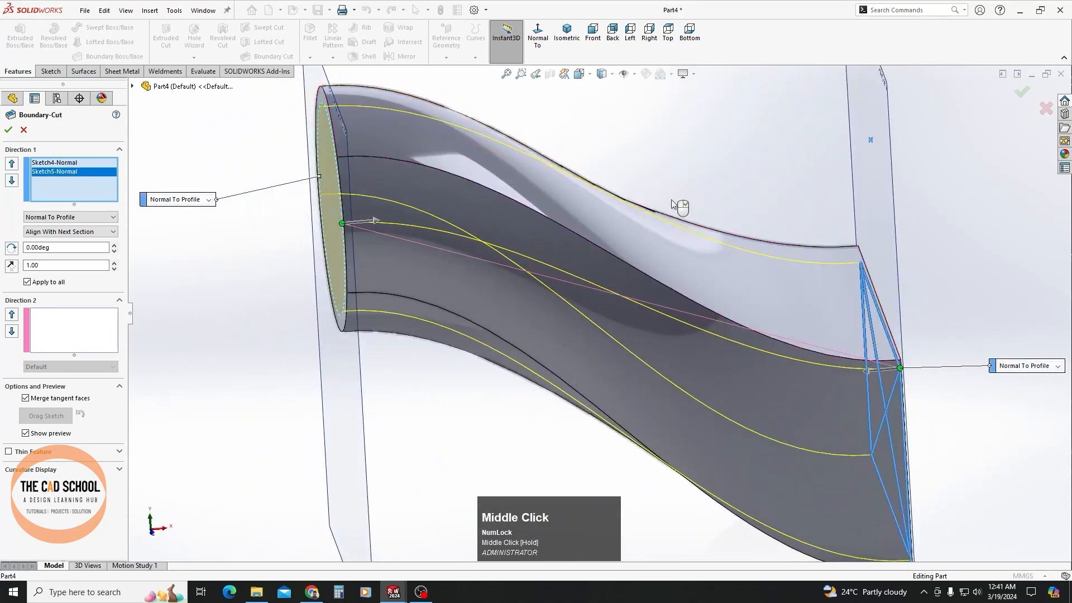
scroll(666, 255, up, 5)
click(8, 130)
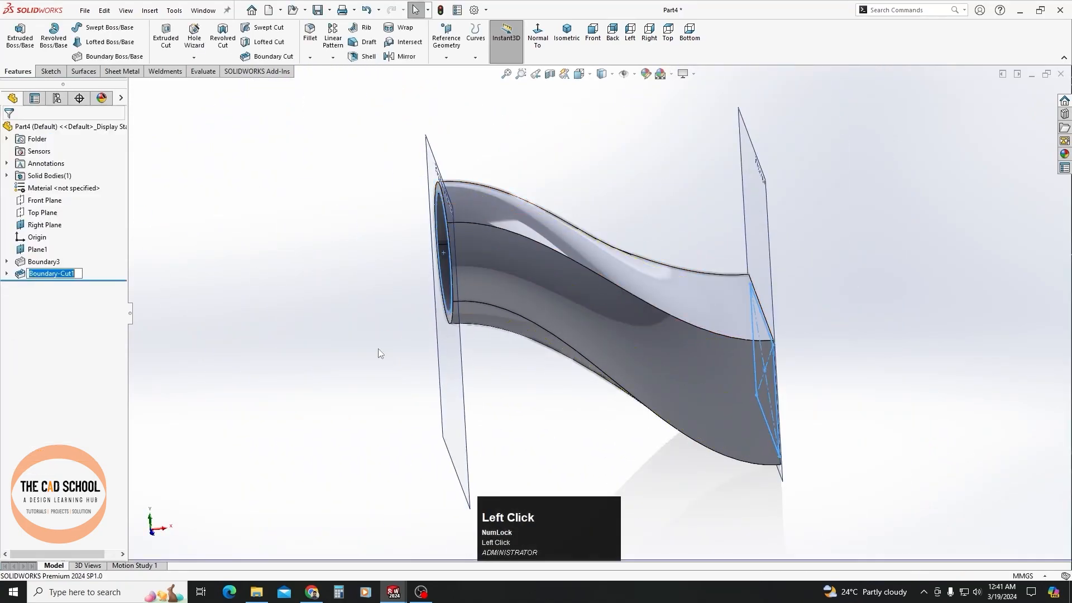
- Inspect the hollow interior with a section view along the Front Plane, with the section plane offset 2 mm
middle_drag(385, 332, 615, 130)
click(548, 73)
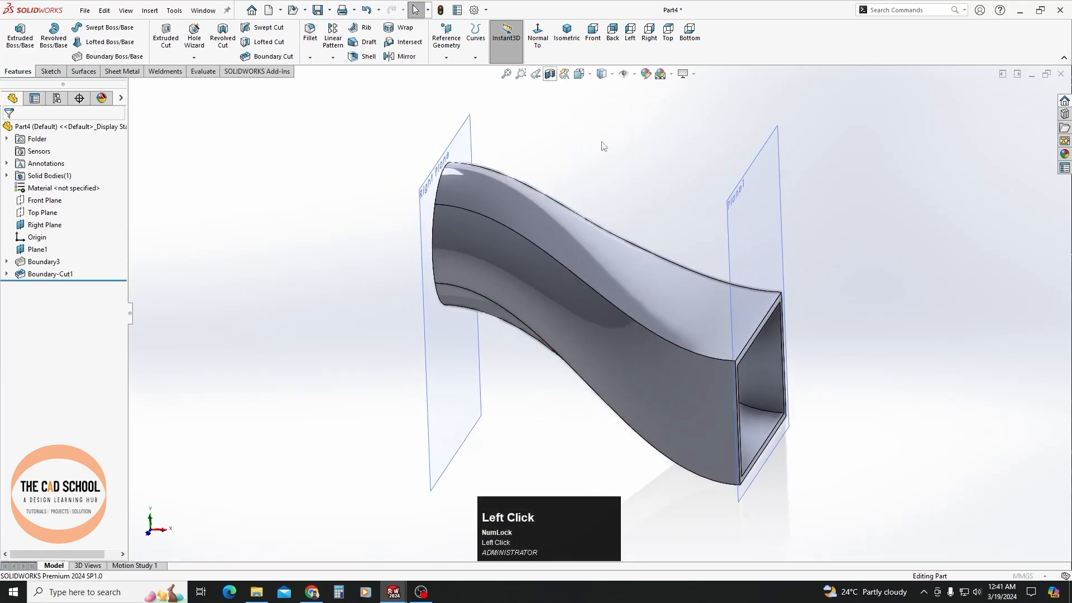
middle_drag(648, 400, 613, 350)
drag(597, 320, 624, 344)
middle_drag(608, 346, 587, 339)
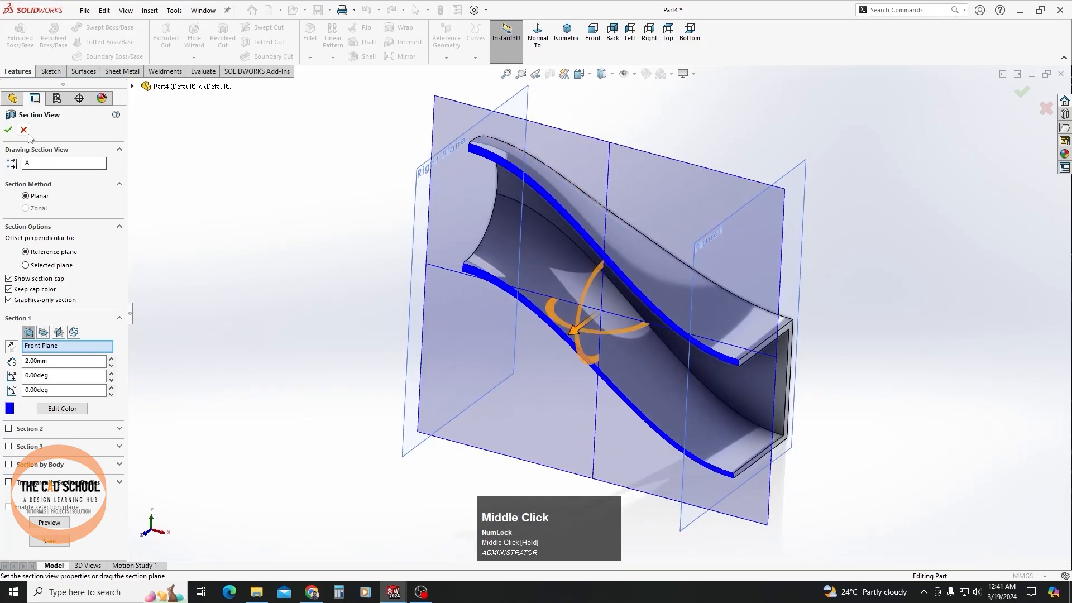